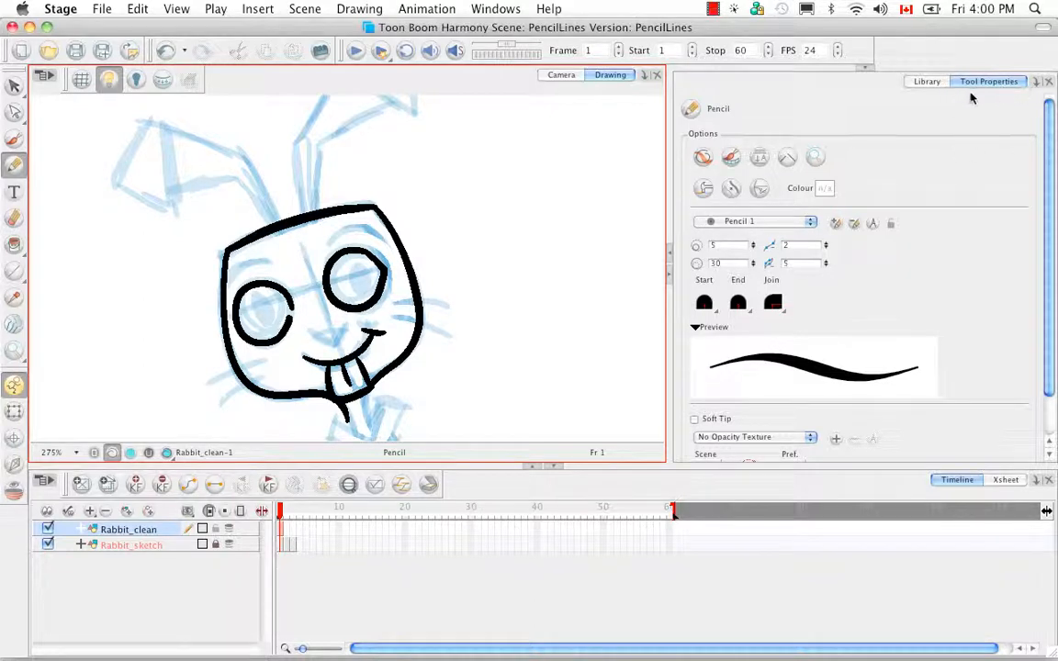
Try the Pencil 2 and Pencil 4 presets for the Pencil tool to compare their stroke previews.
click(809, 222)
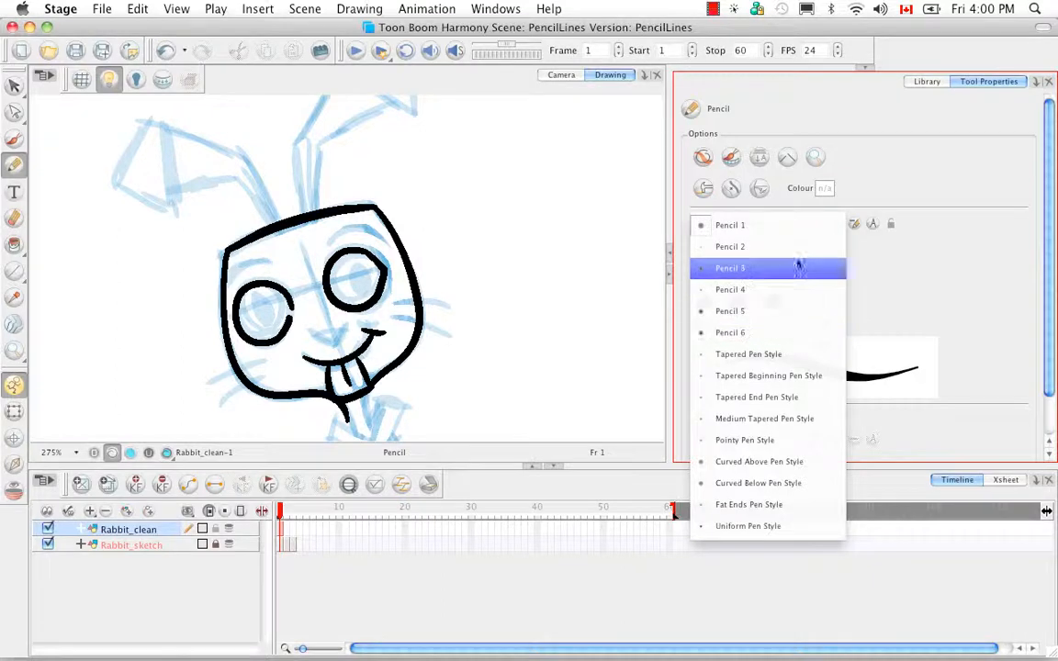
click(795, 246)
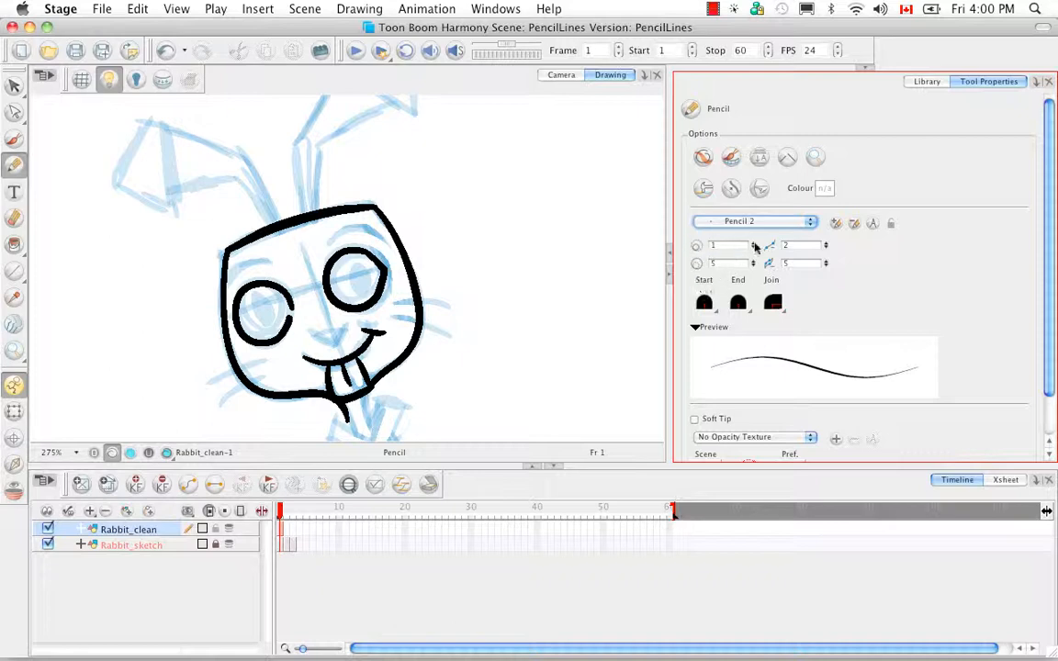
click(808, 223)
click(795, 270)
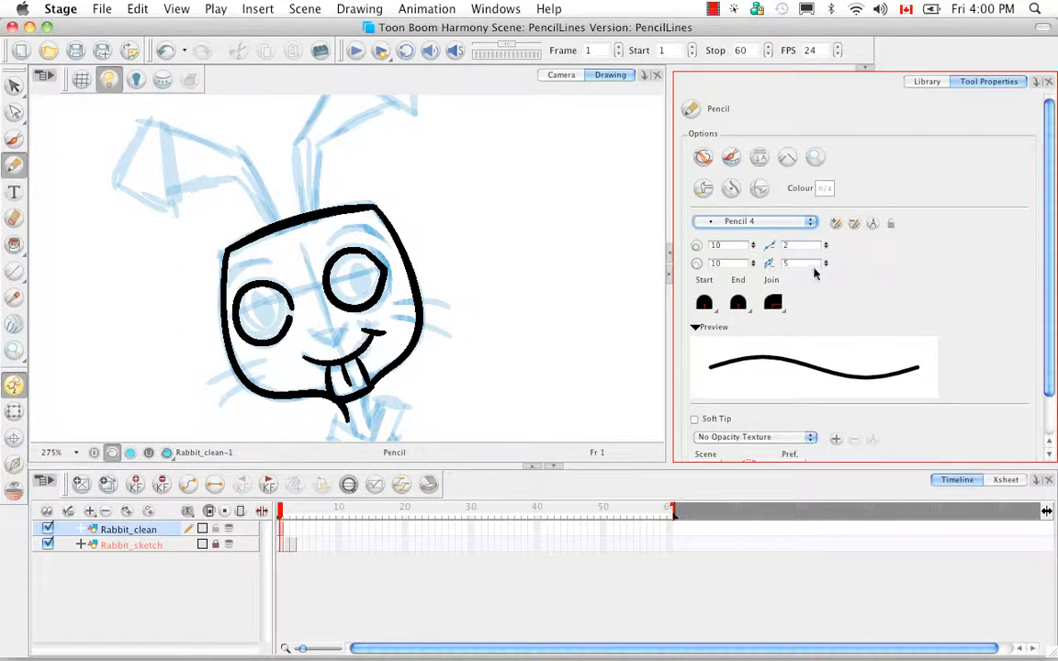
Try the Tapered Pen Style with two vertical test strokes beside the rabbit's head, and undo both strokes.
click(810, 223)
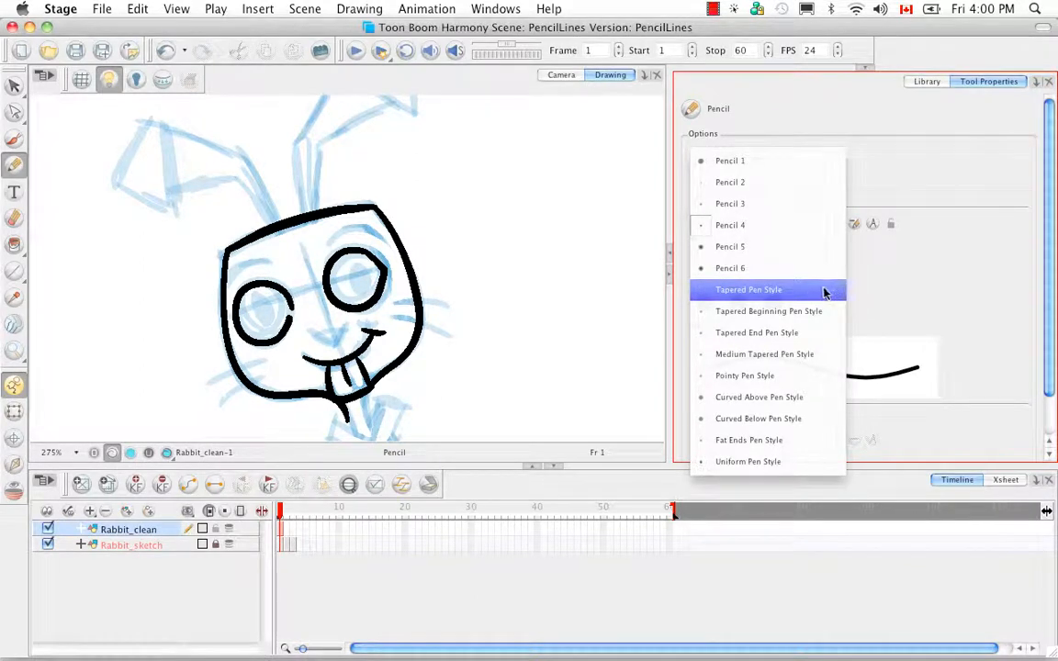
click(738, 296)
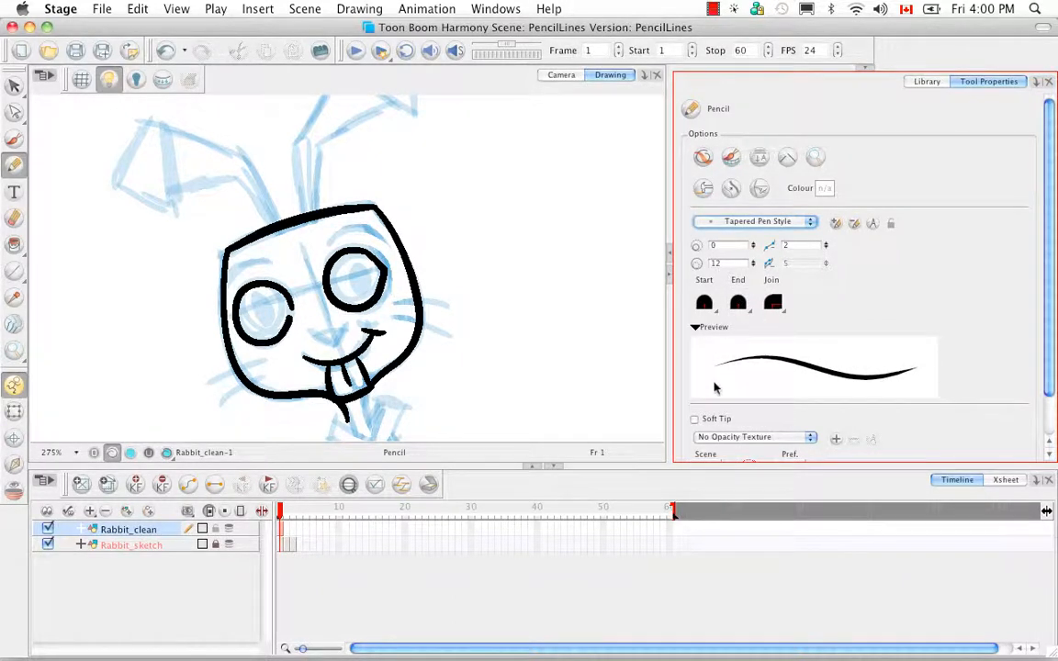
drag(533, 186, 527, 317)
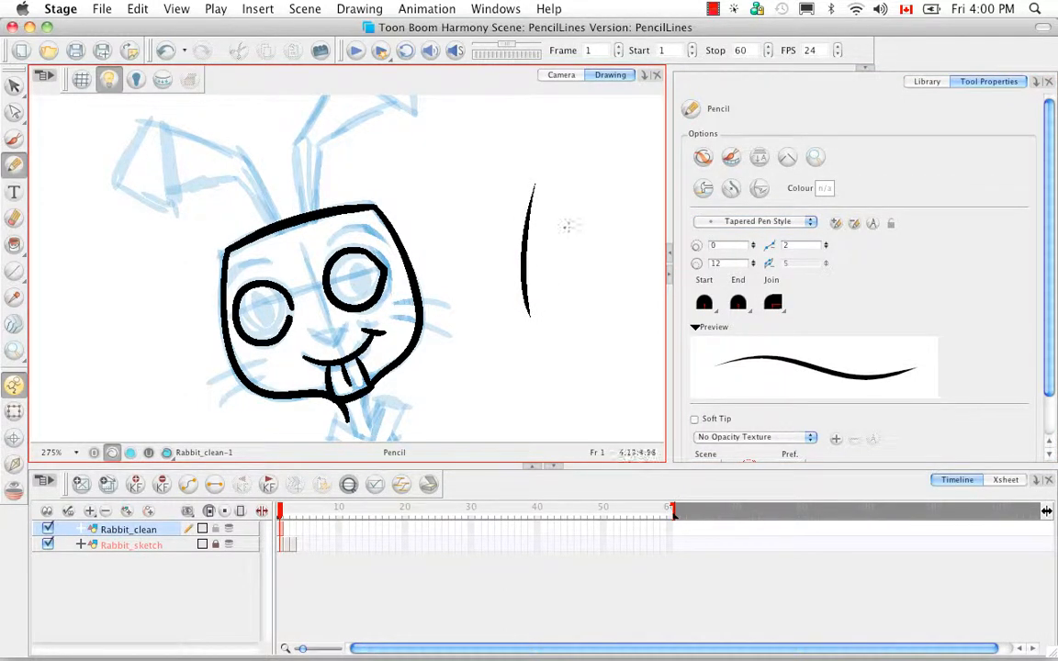
drag(570, 228, 572, 355)
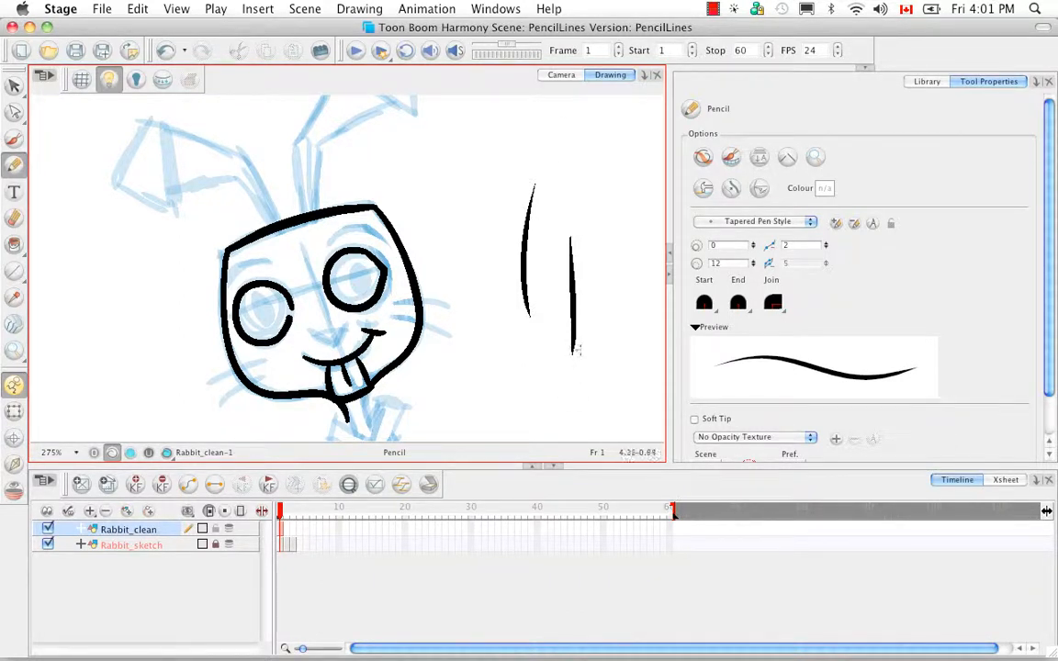
key(ctrl+z)
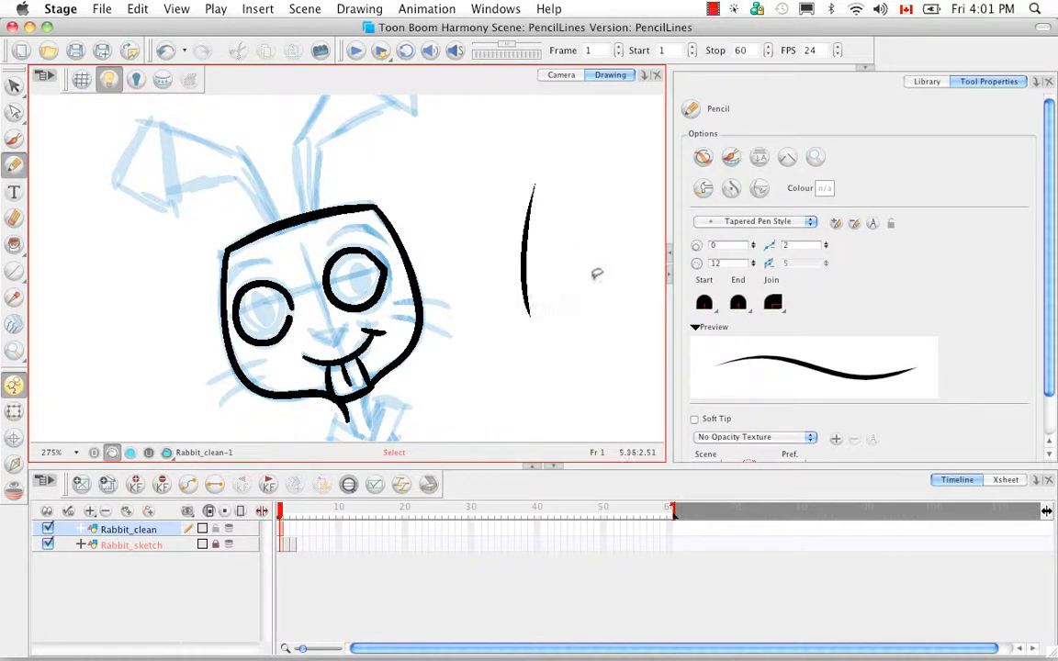
key(ctrl+z)
Compare the Tapered End Pen Style and the Tapered Beginning Pen Style in the stroke preview.
click(810, 221)
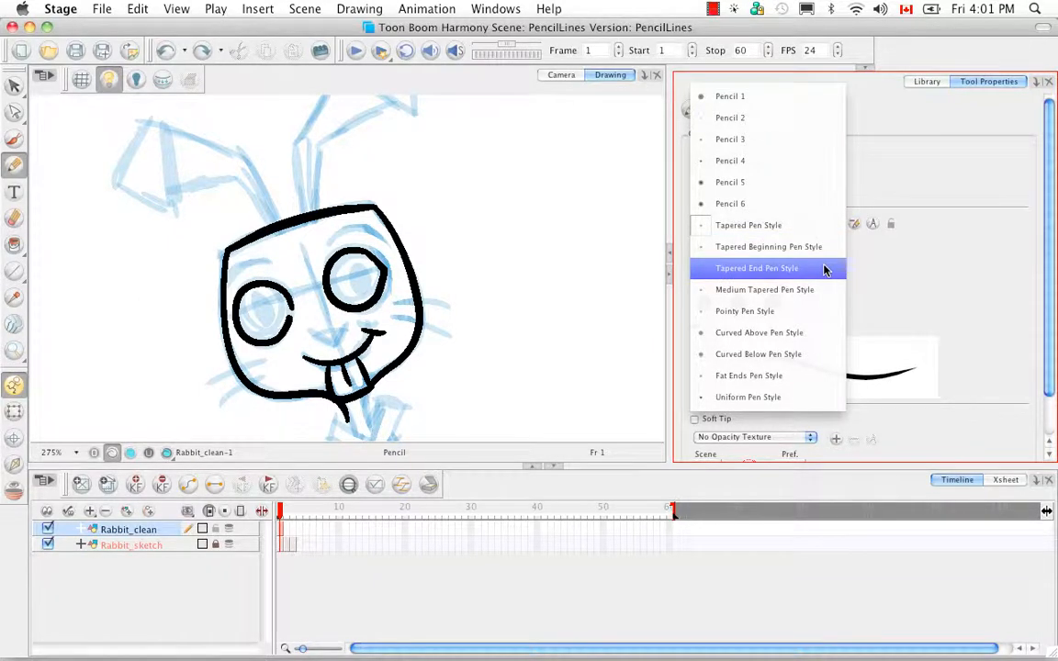
click(823, 269)
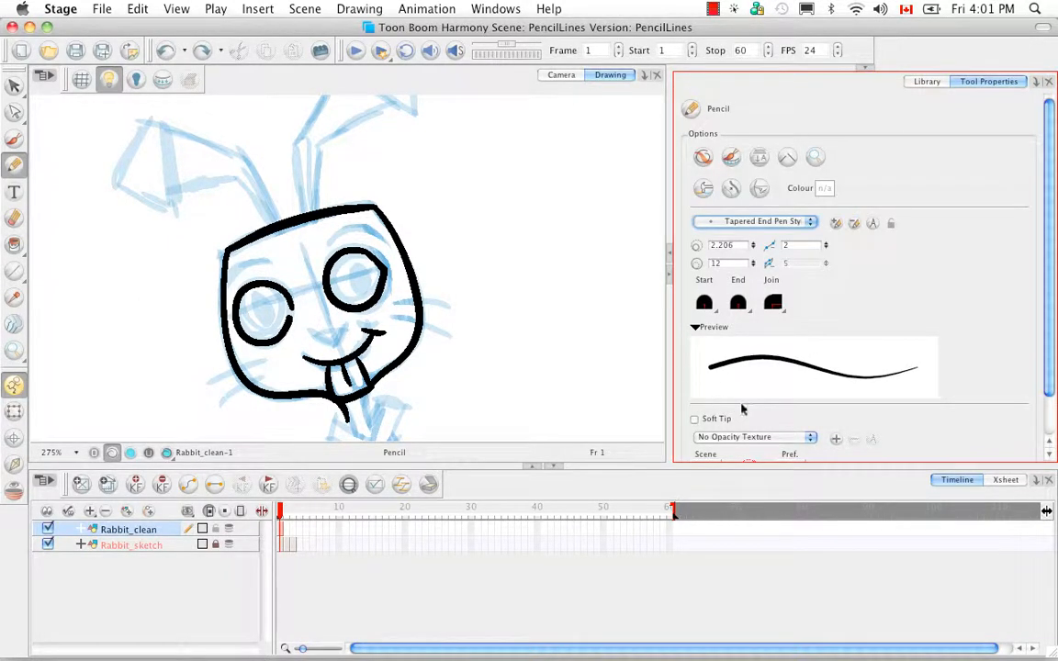
click(696, 329)
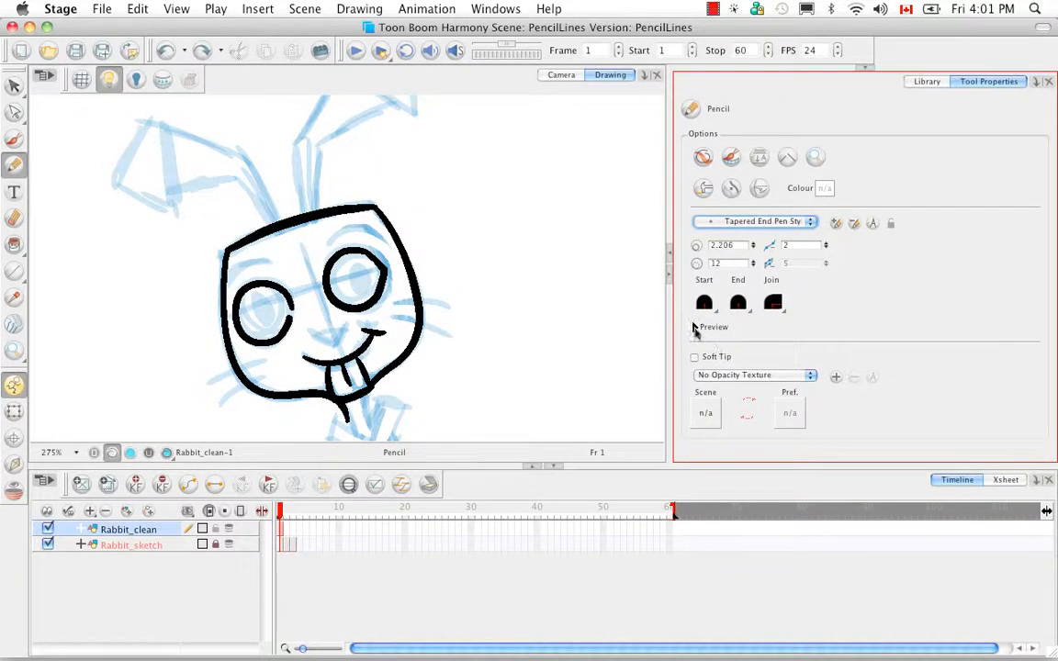
click(695, 327)
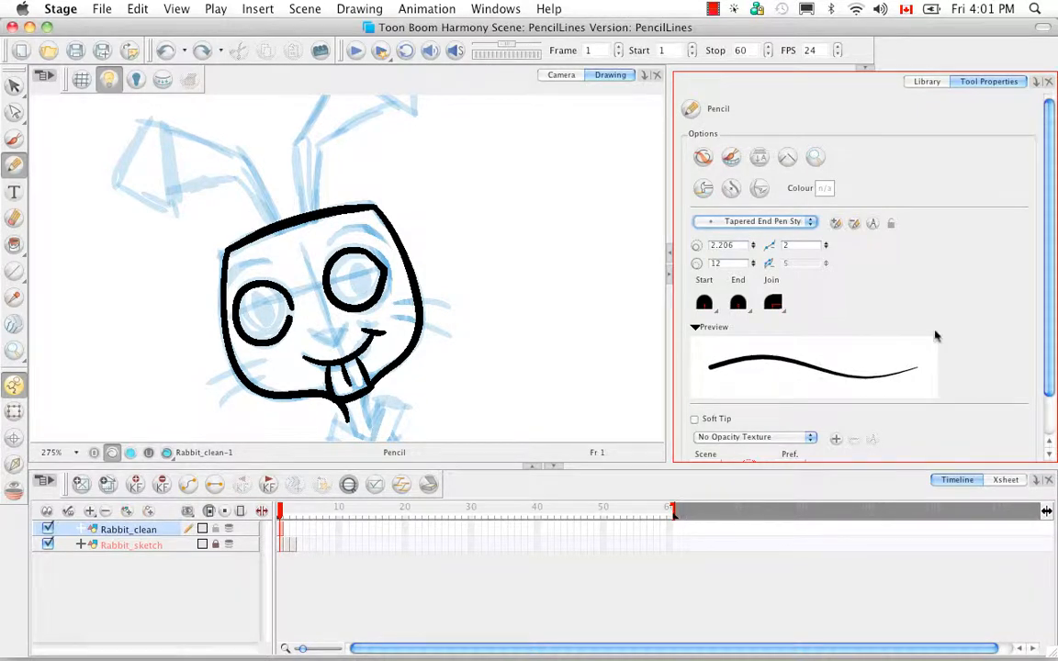
click(809, 222)
click(810, 205)
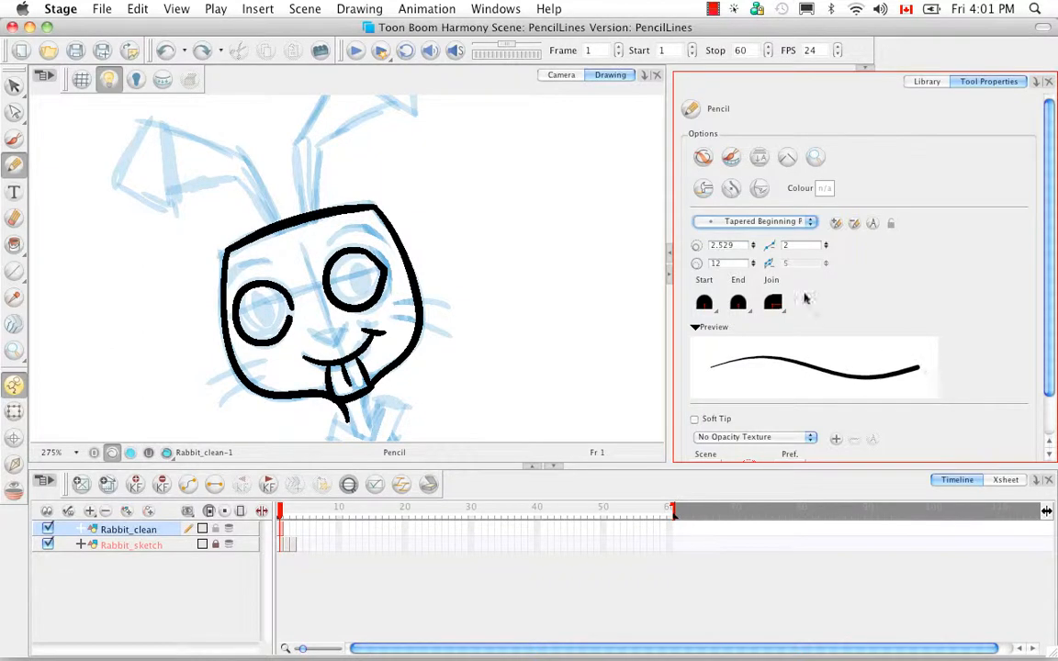
Rotate the drawing view slightly and draw the eyebrow over the rabbit's higher eye with the Curved Above Pen Style.
click(808, 222)
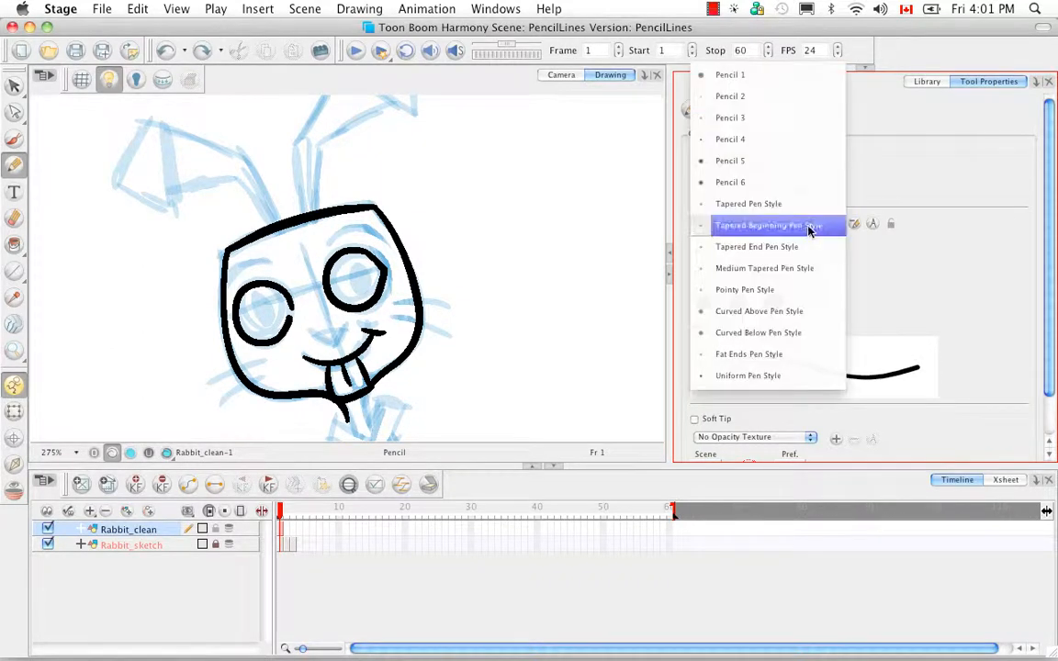
click(802, 312)
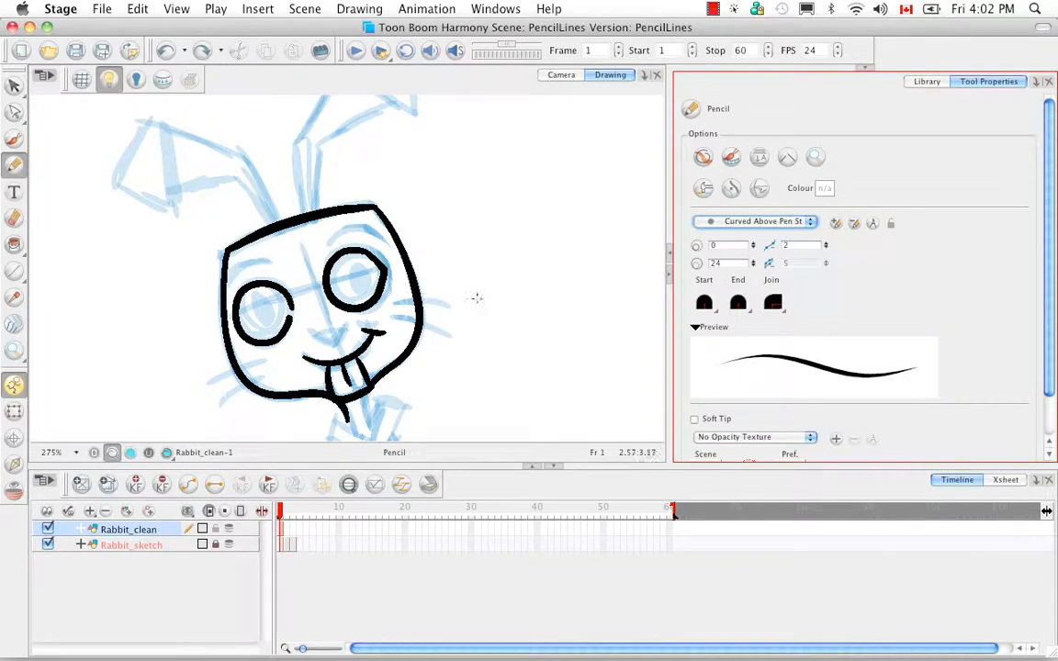
drag(520, 299, 524, 274)
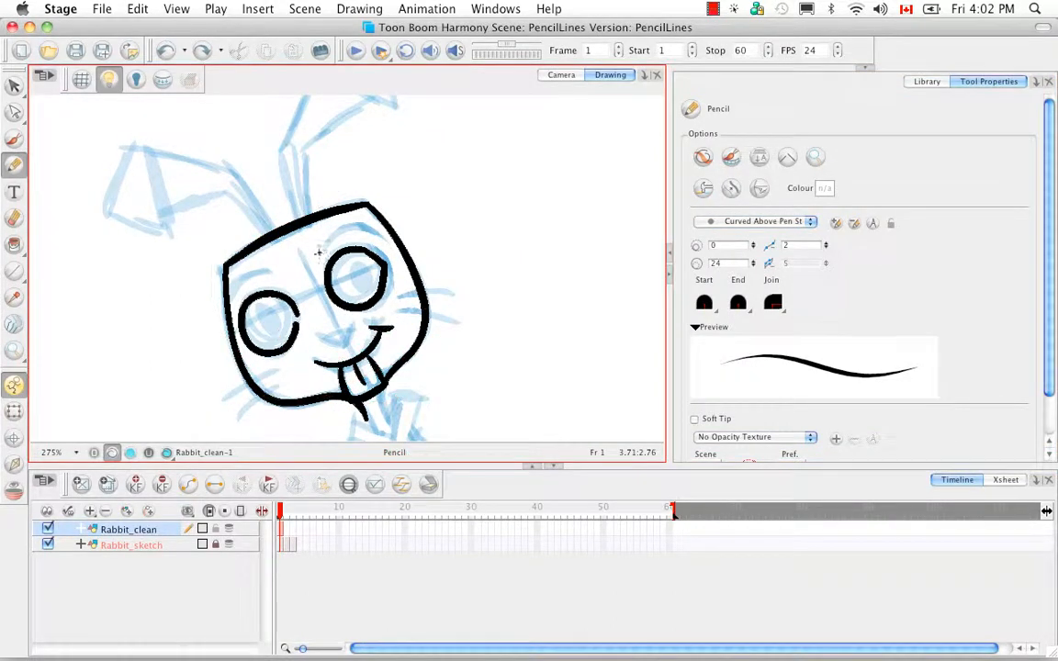
mouse_move(321, 247)
mouse_down()
mouse_move(339, 226)
mouse_move(370, 233)
mouse_up()
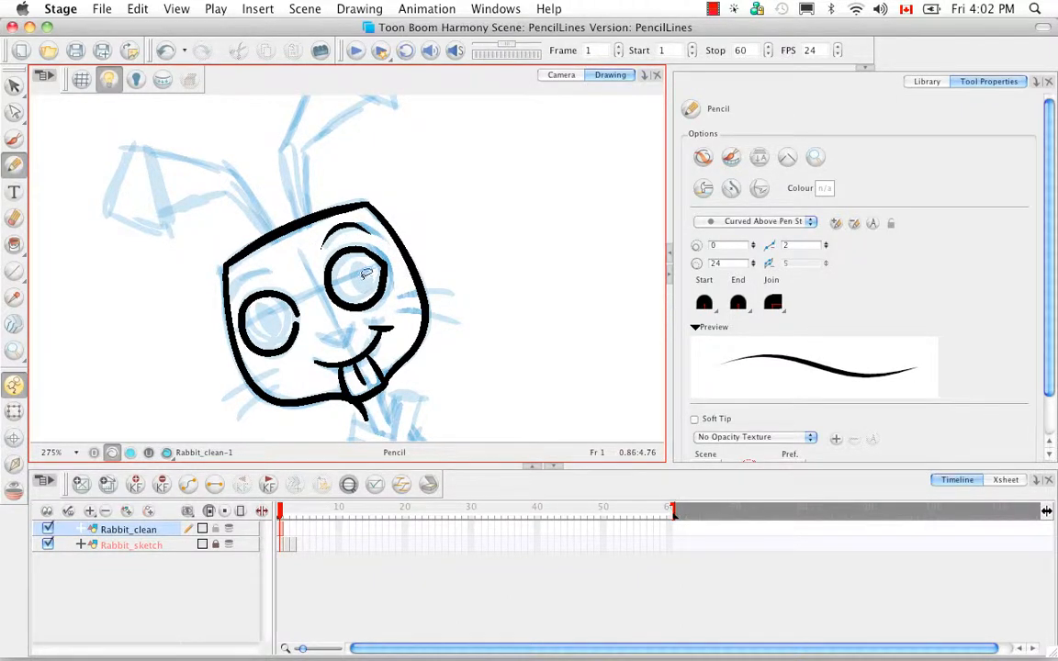
Display the central vector lines and end points of the pencil strokes and examine them around the new eyebrow.
scroll(363, 275, up, 6)
key(super+equal)
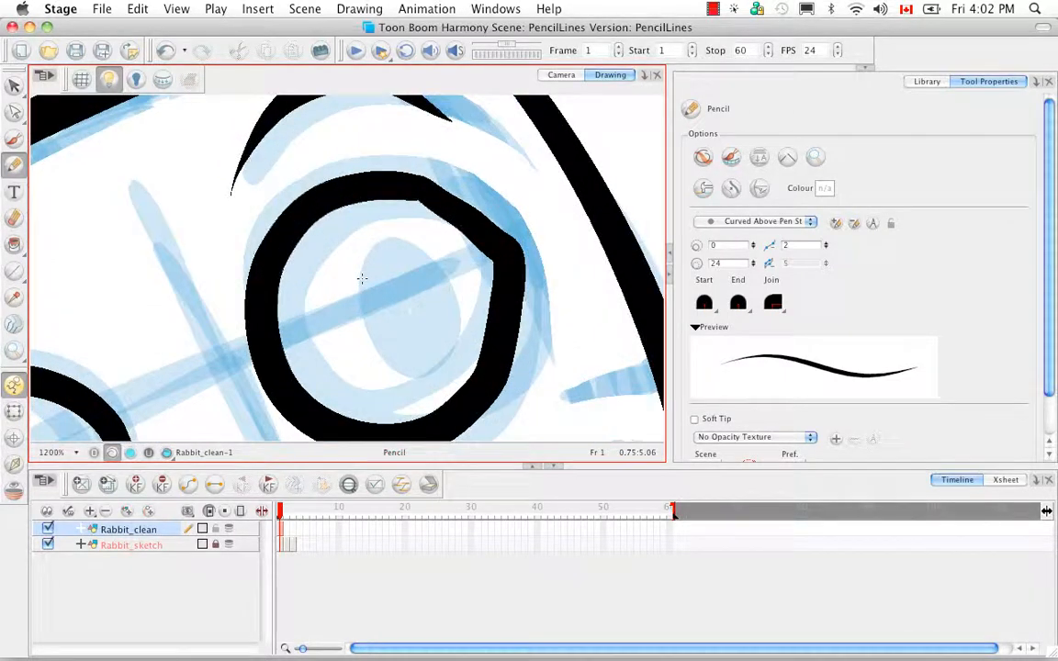
drag(475, 285, 481, 408)
key(k)
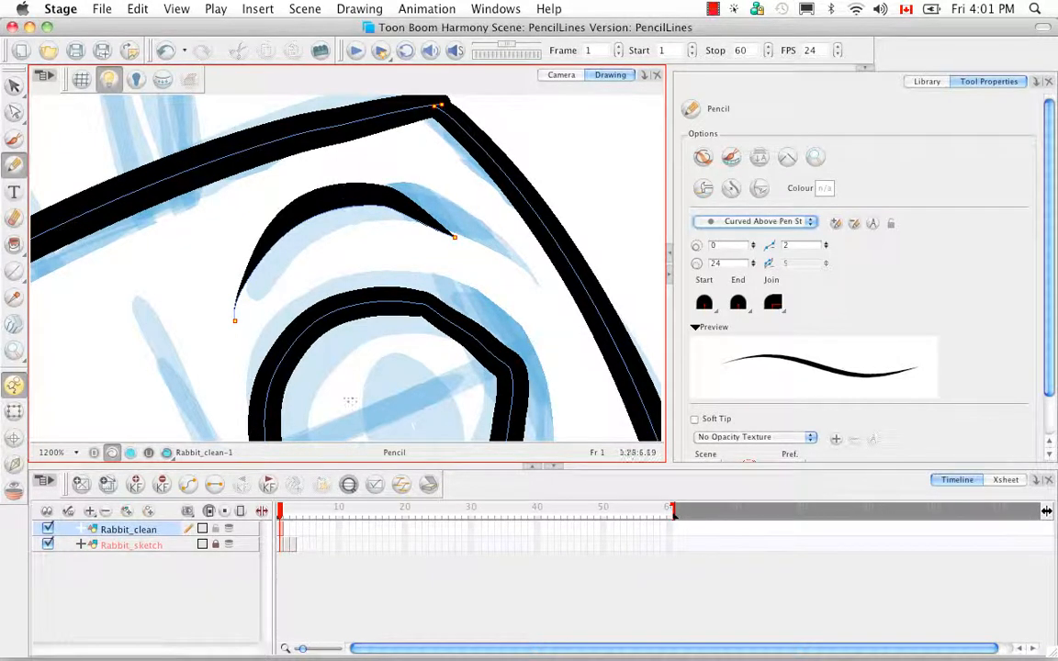
key(2)
key(2)
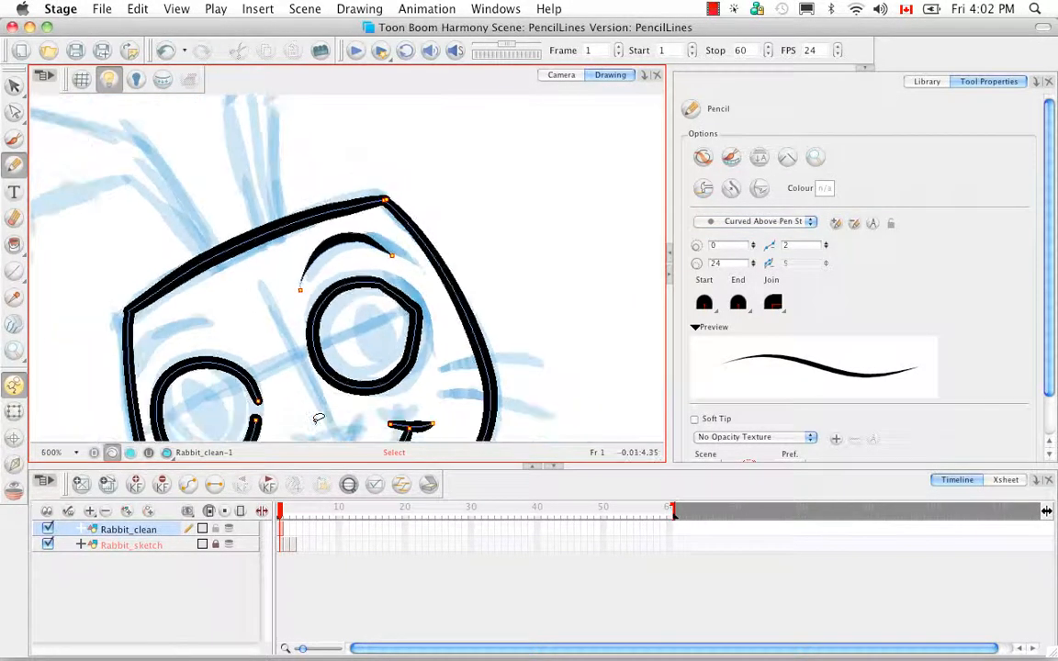
key(2)
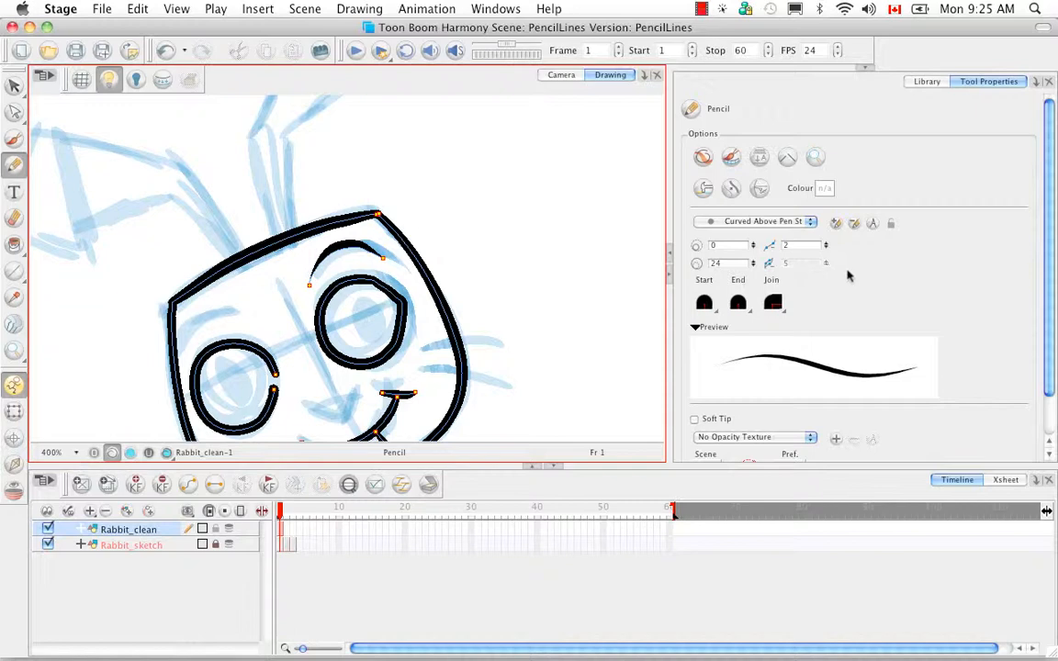
Create a new pencil preset from the Curved Above Pen Style and select it in the preset list.
click(835, 224)
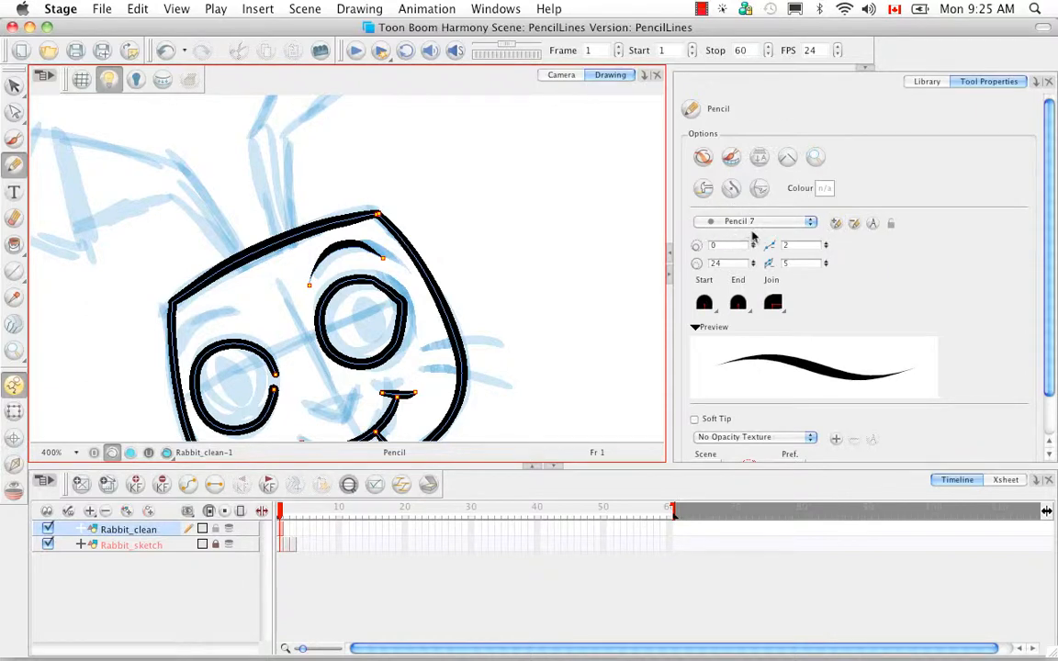
click(811, 226)
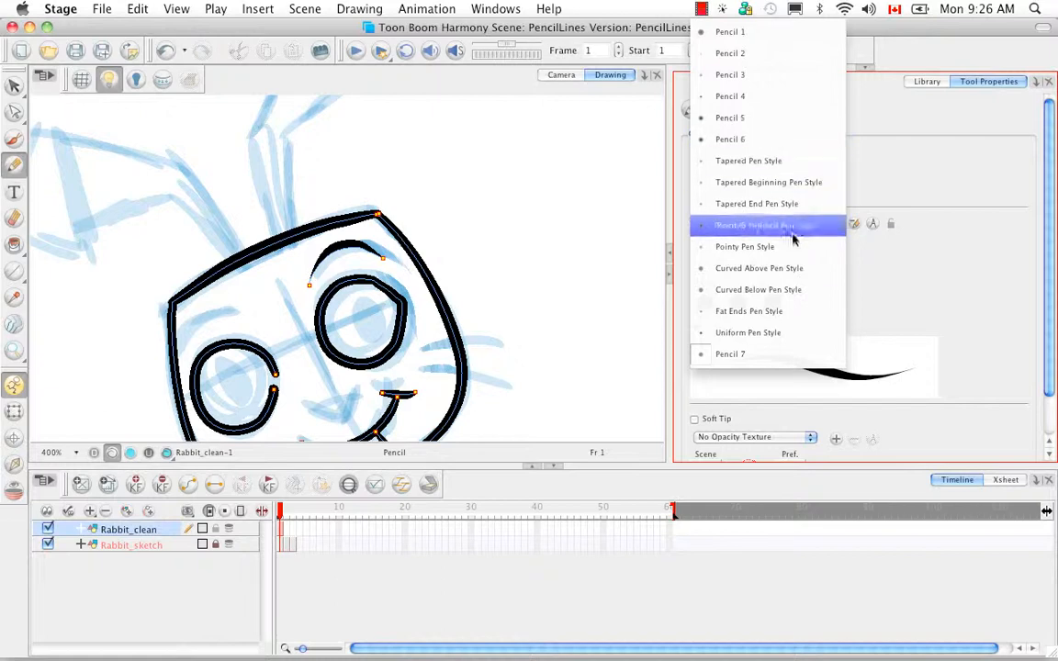
click(756, 360)
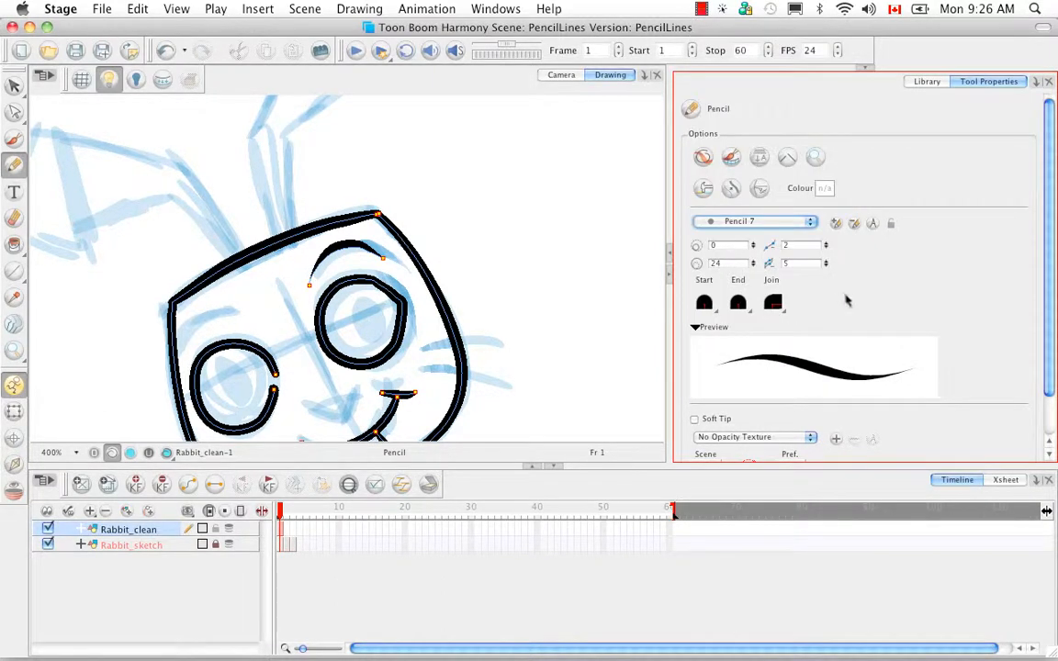
Rename the new pencil preset as MyPencil01.
click(872, 223)
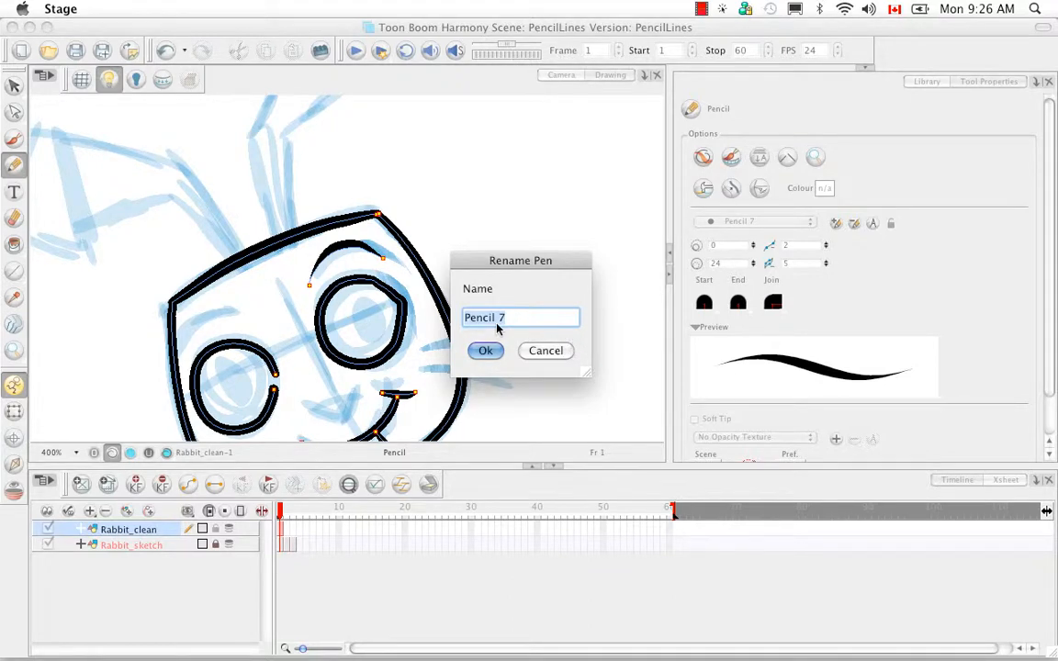
key(BackSpace)
text(MyP)
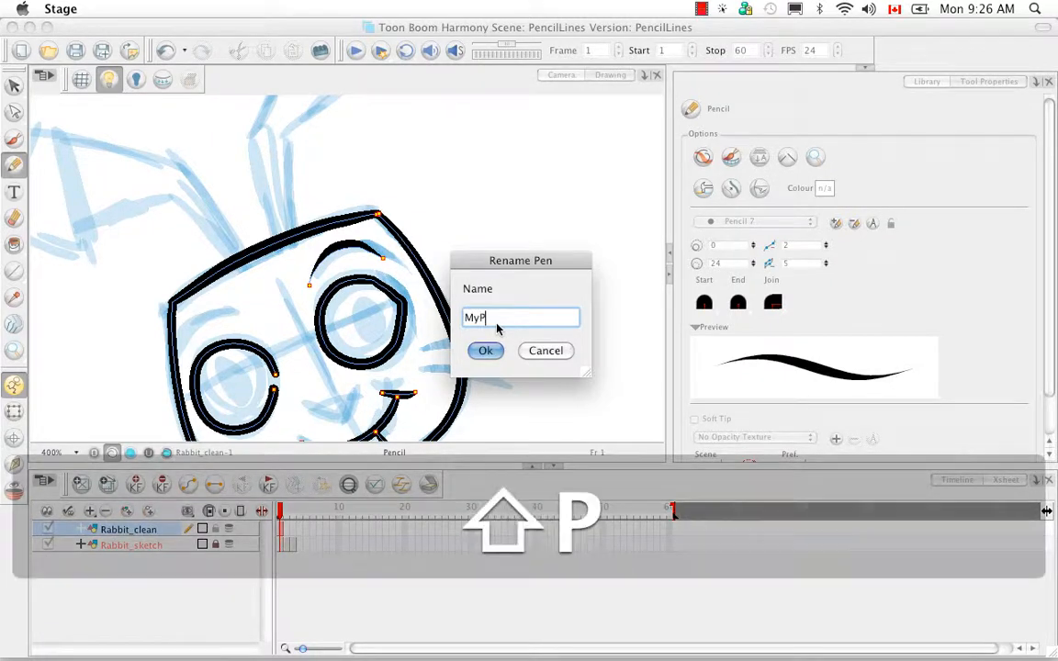
text(encil01)
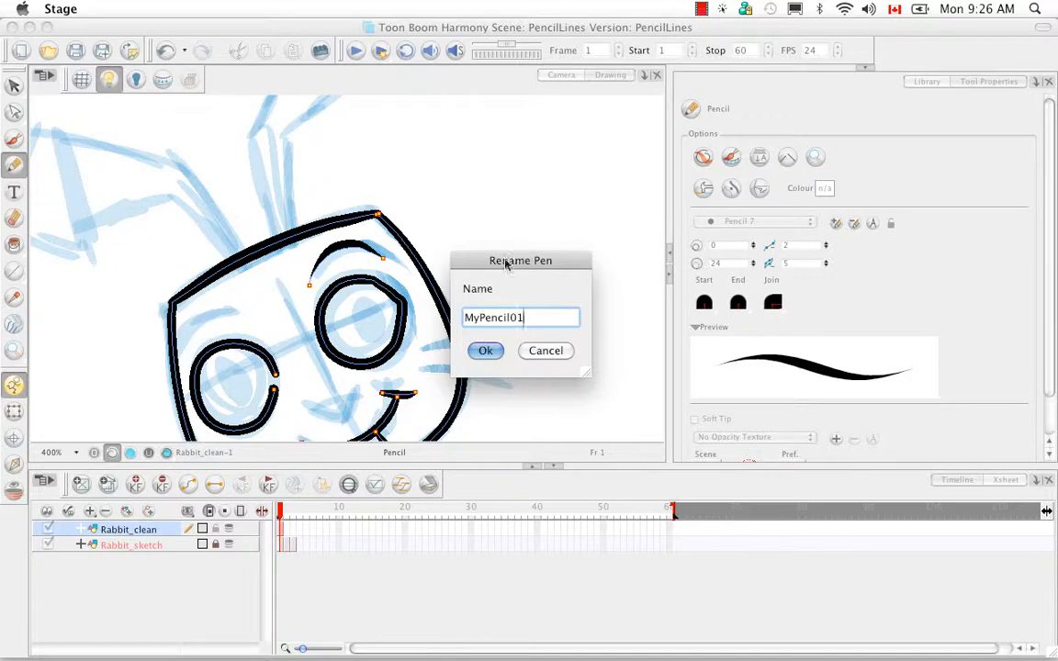
click(485, 350)
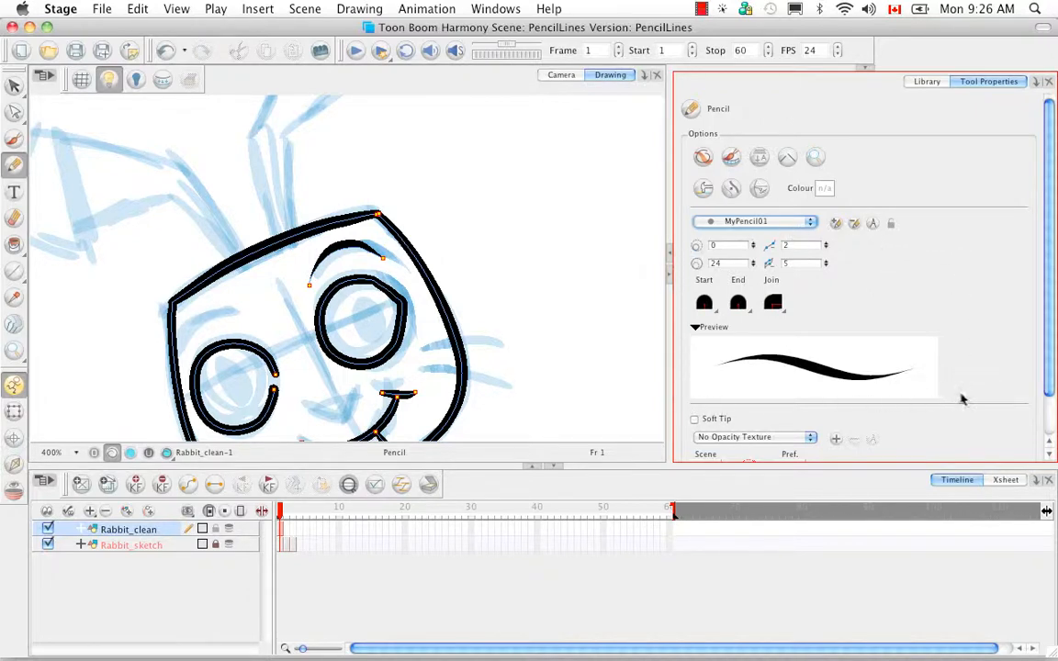
scroll(946, 323, down, 3)
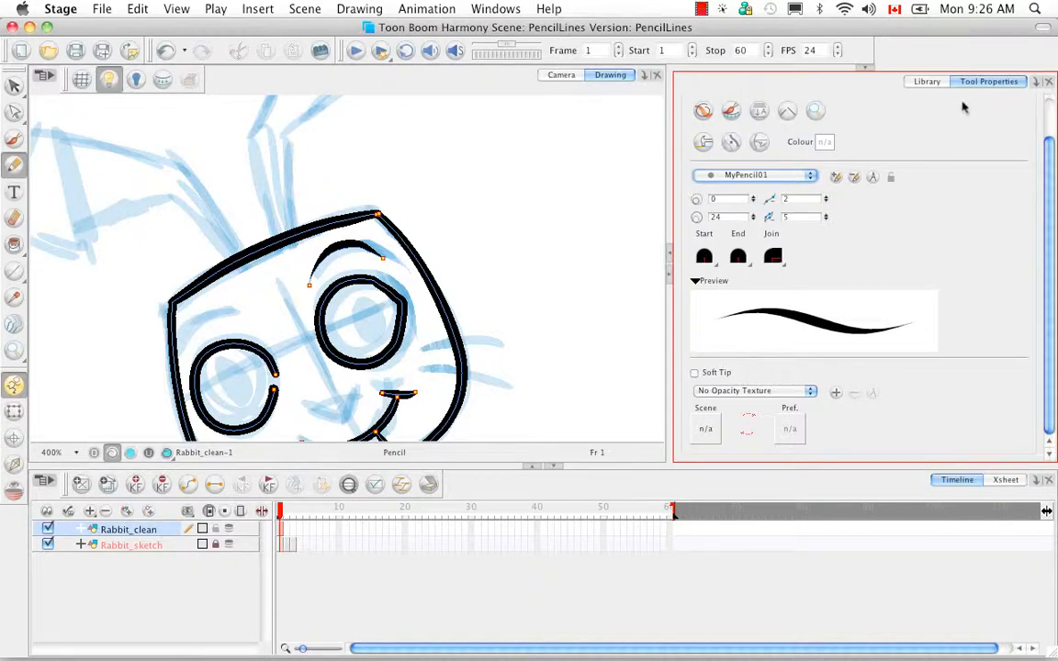
drag(1049, 186, 1049, 183)
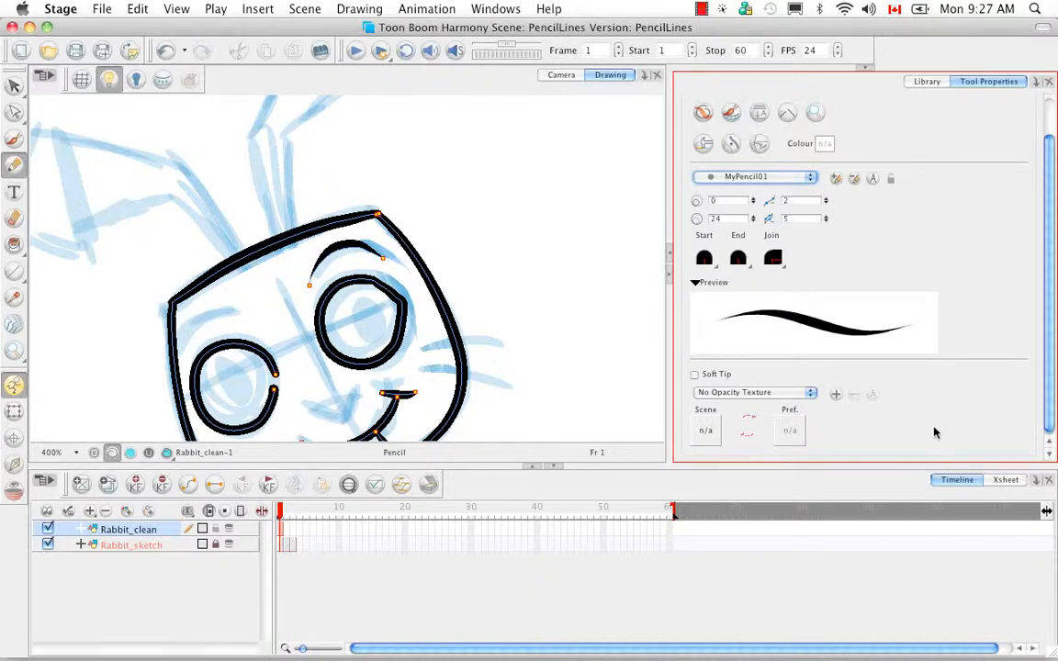
scroll(945, 395, up, 2)
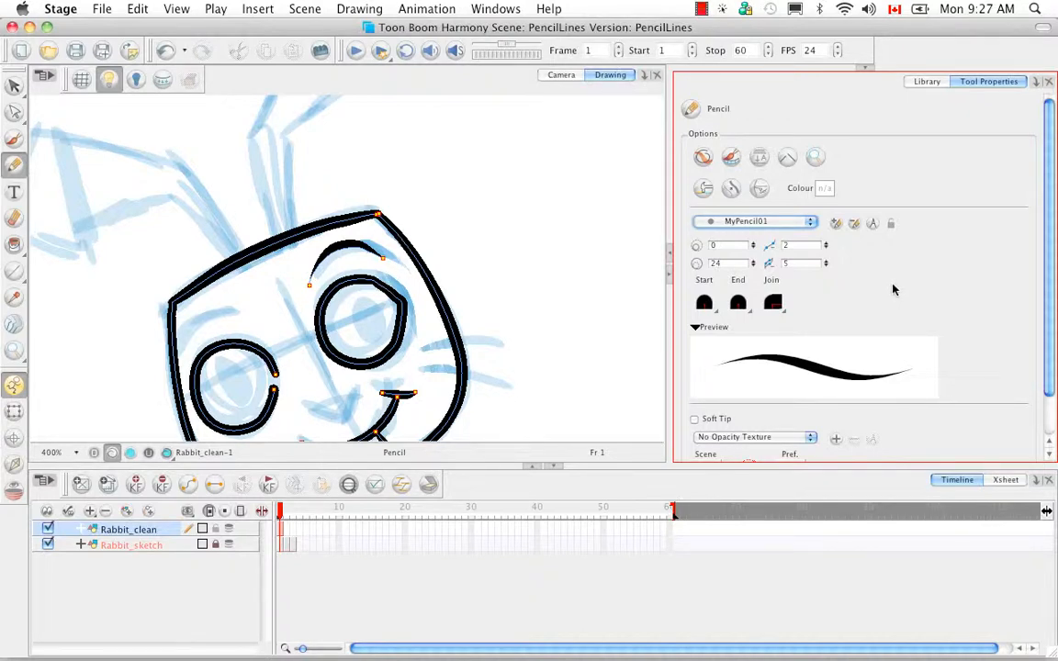
Switch to the Curved Above Pen Style to compare it with the custom preset, and reselect MyPencil01.
click(811, 225)
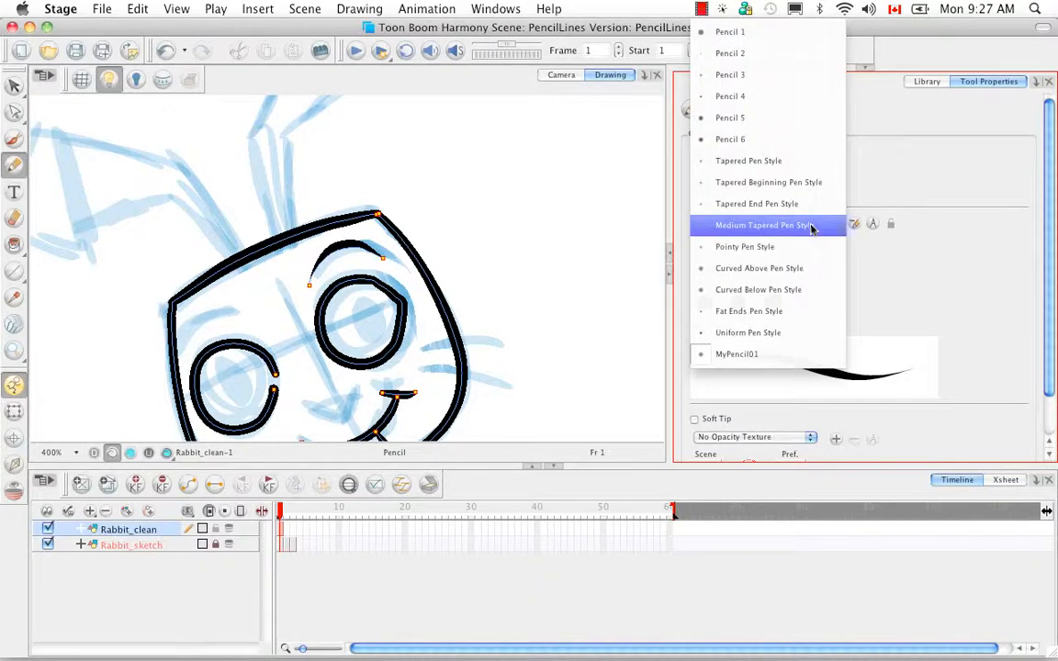
click(798, 270)
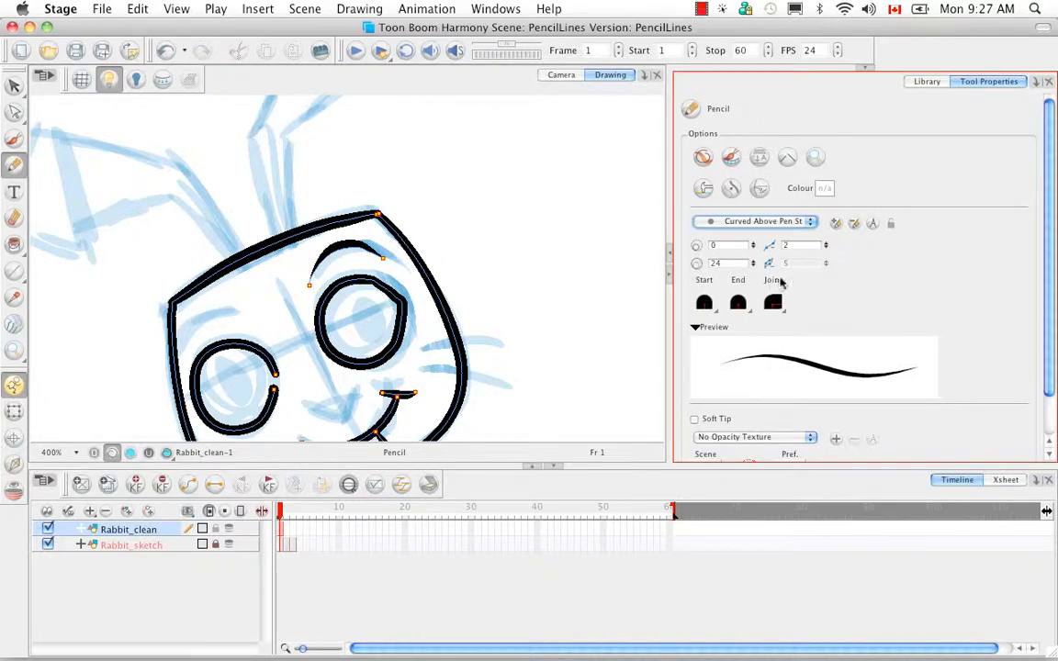
click(811, 222)
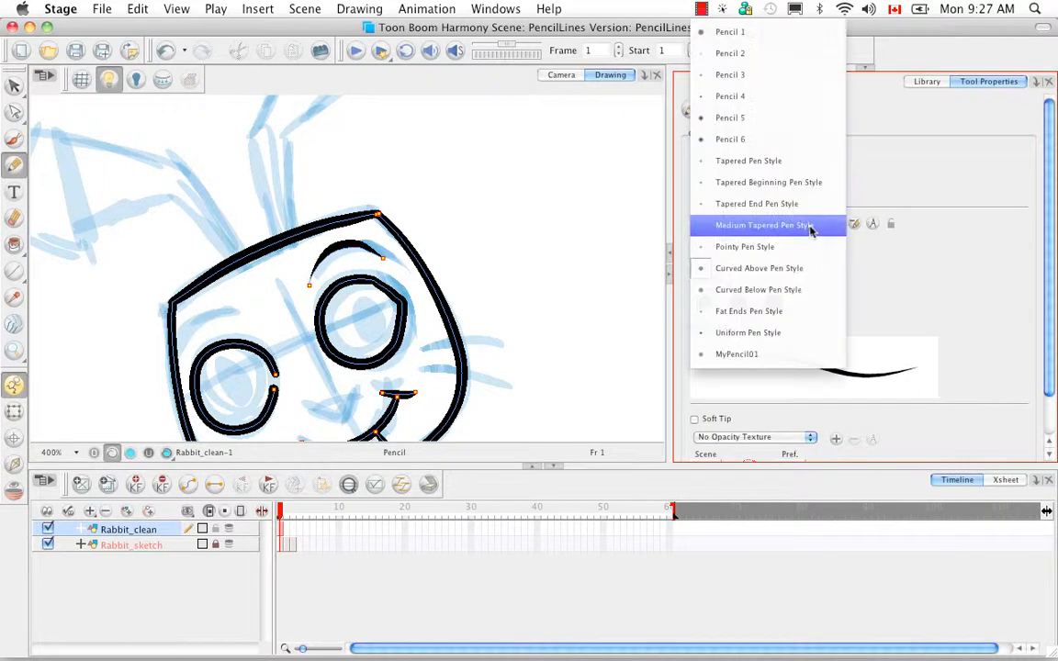
click(787, 355)
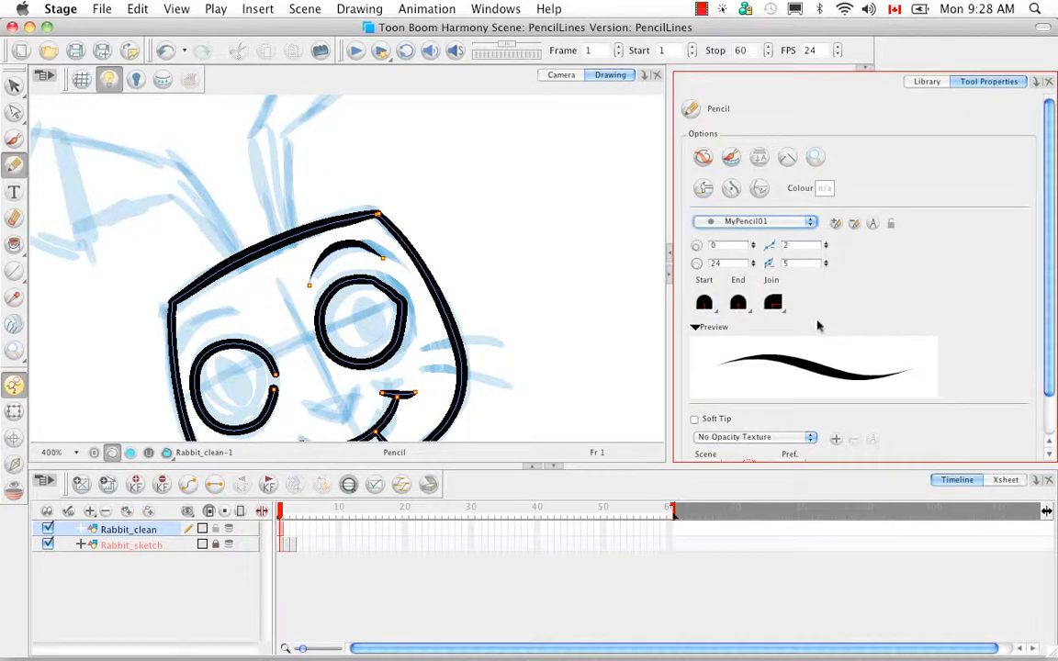
Set the start tip of the MyPencil01 preset to Flat and keep its end tip Round.
click(705, 304)
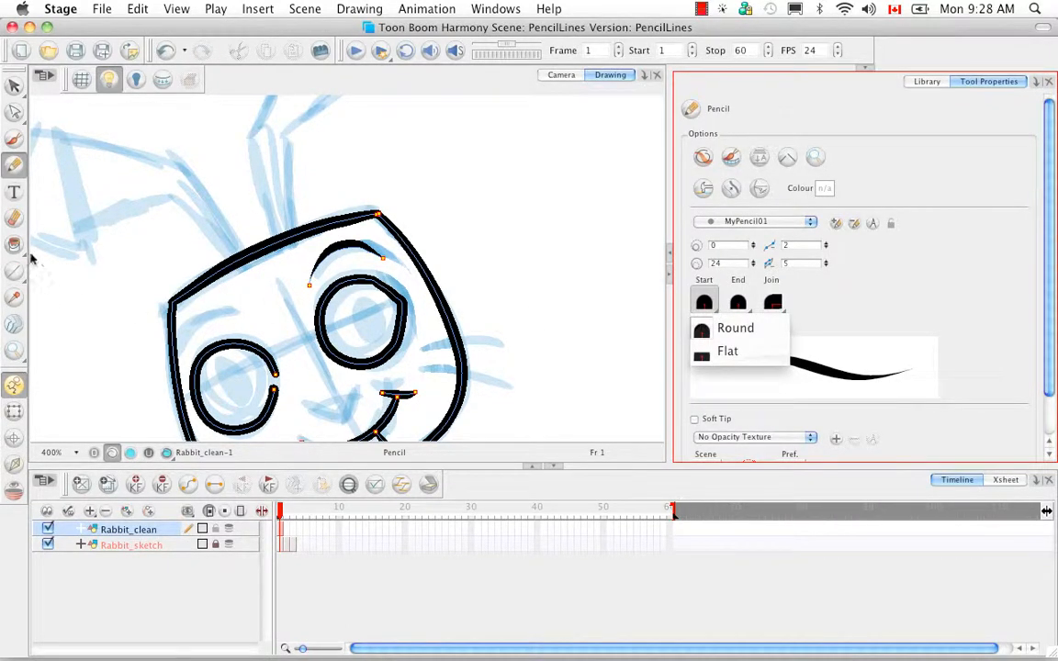
click(765, 354)
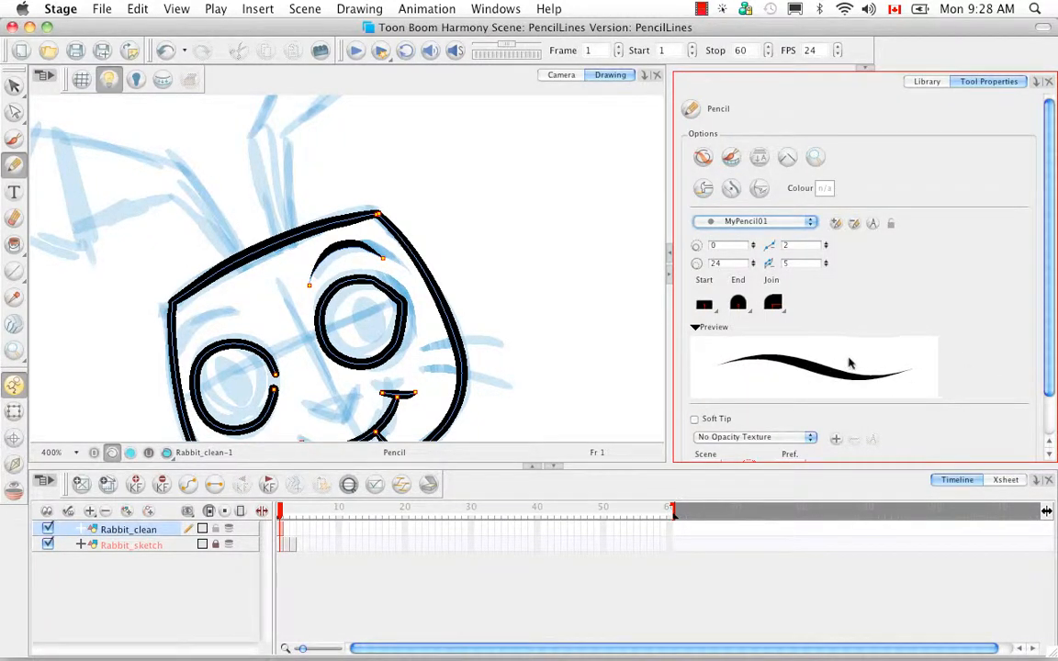
click(738, 304)
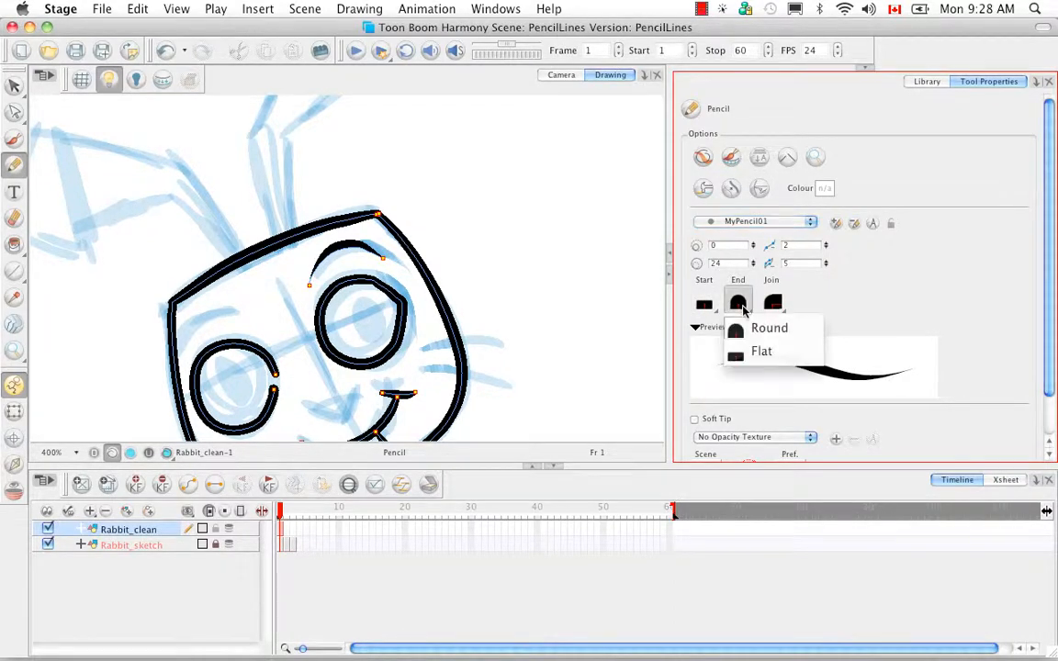
click(811, 331)
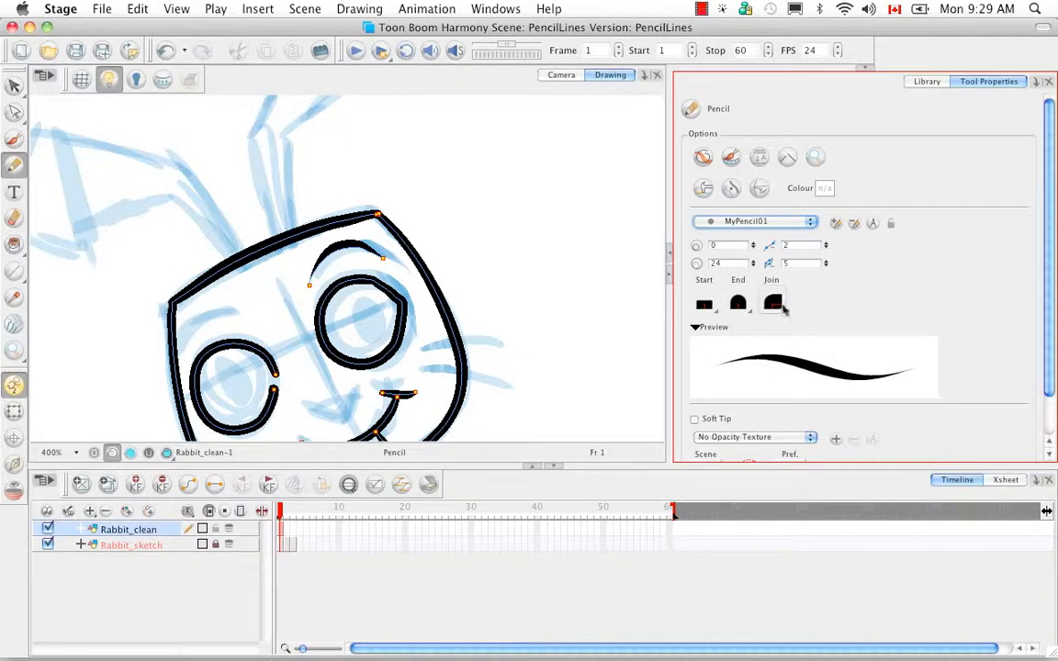
Review the available line join shapes and set the MyPencil01 preset's join to Bevel.
click(775, 305)
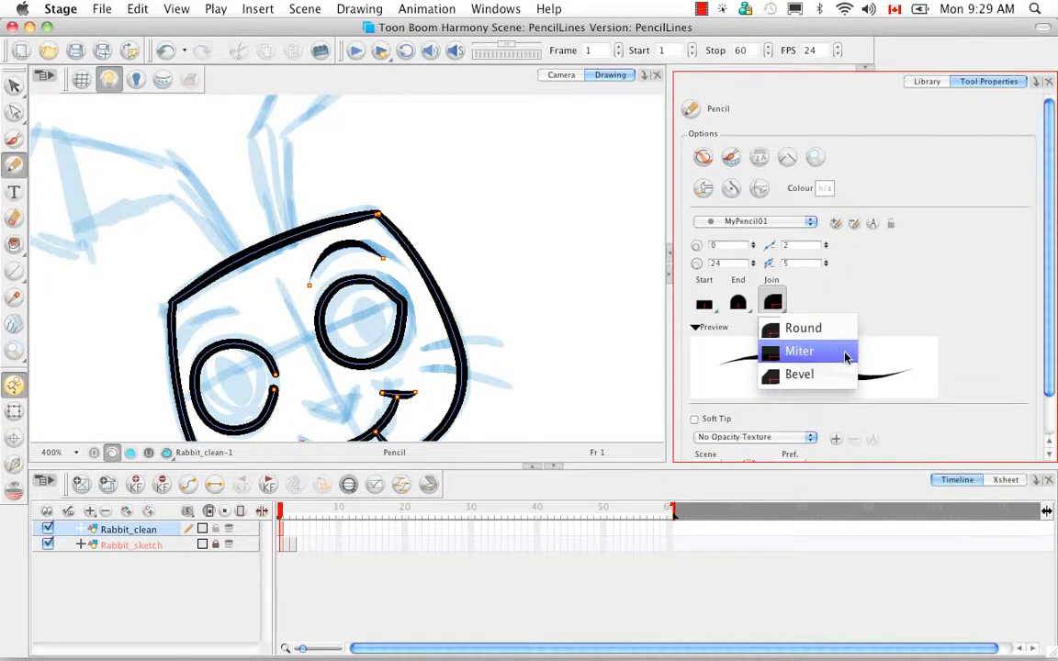
click(887, 300)
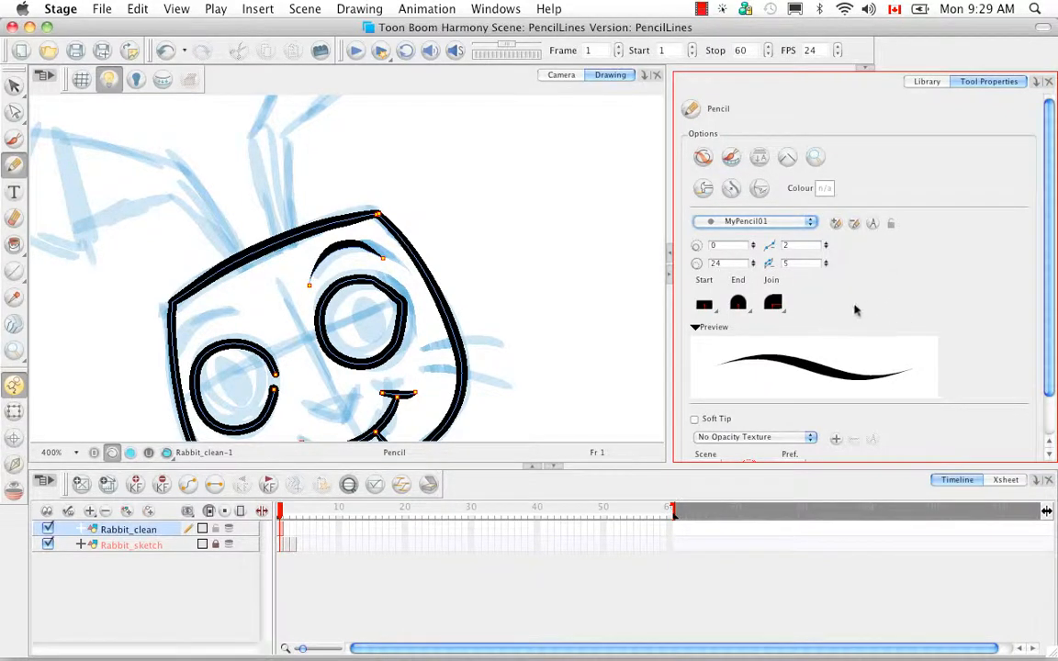
click(774, 303)
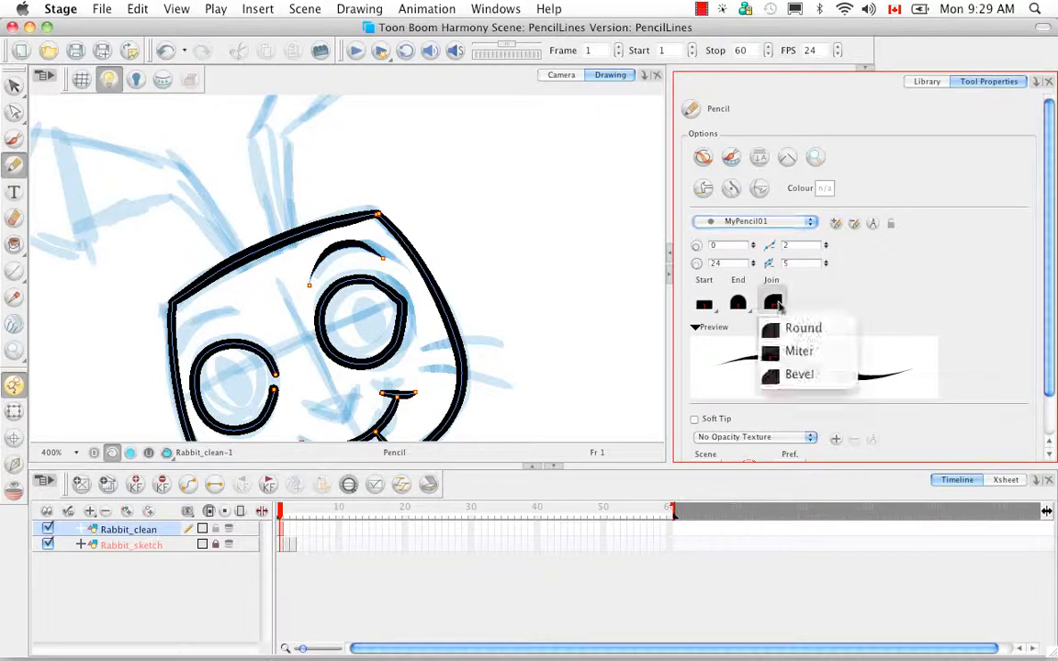
click(799, 374)
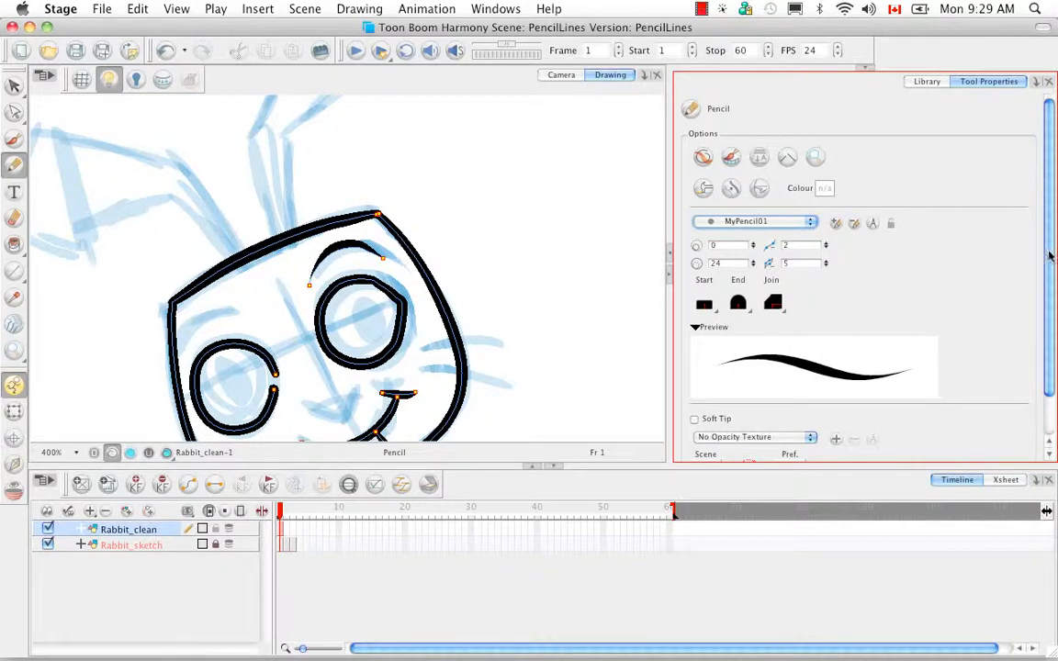
Collapse the pencil stroke preview and expand it again.
drag(1051, 257, 1046, 307)
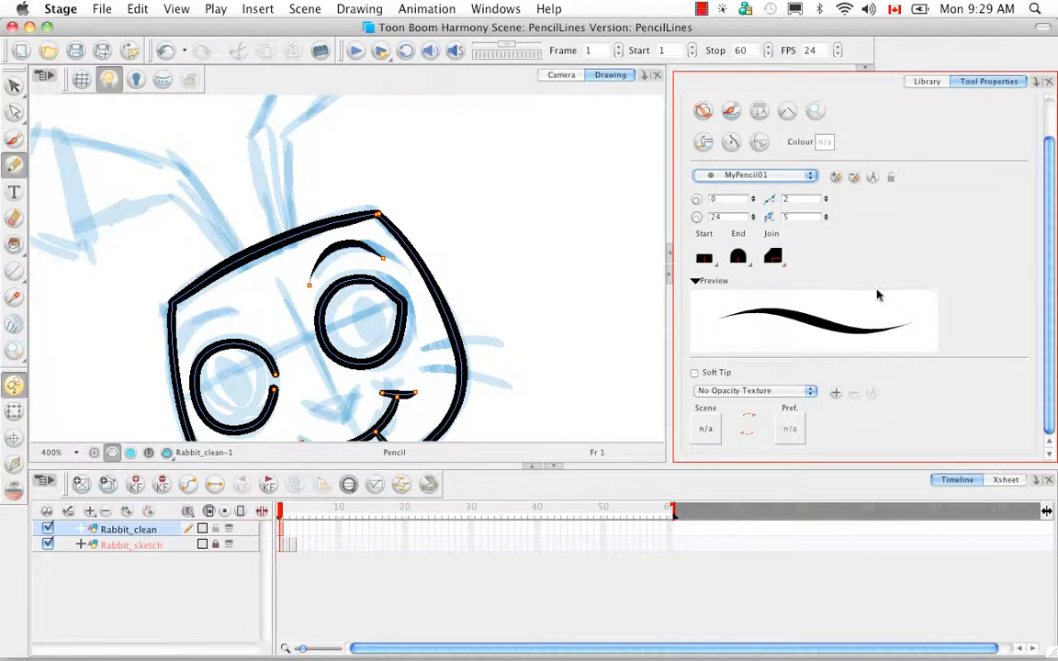
click(695, 282)
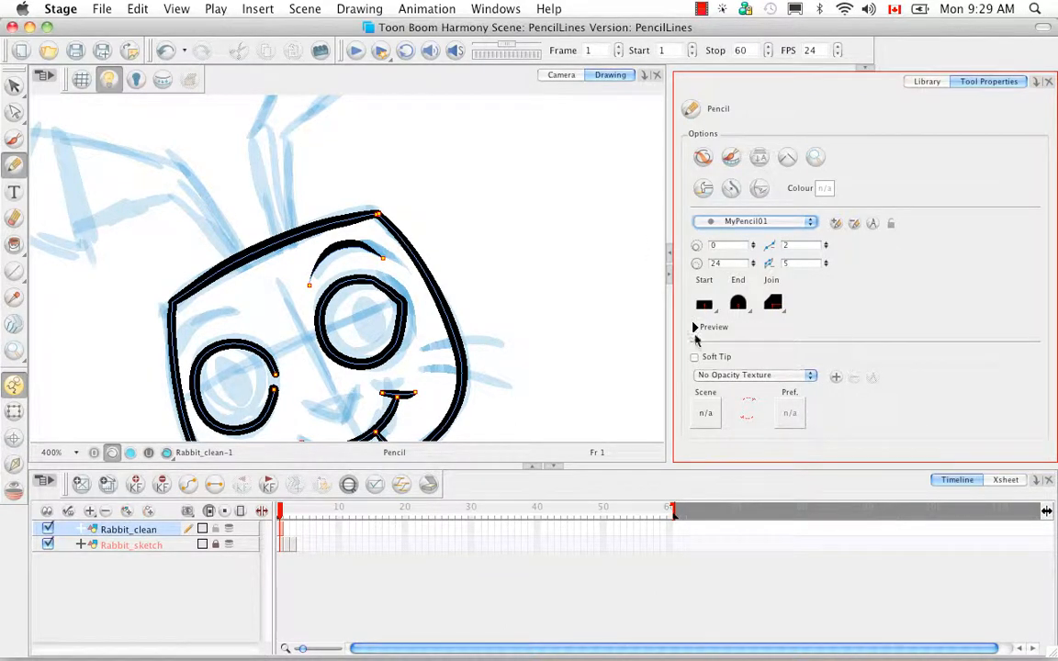
click(695, 327)
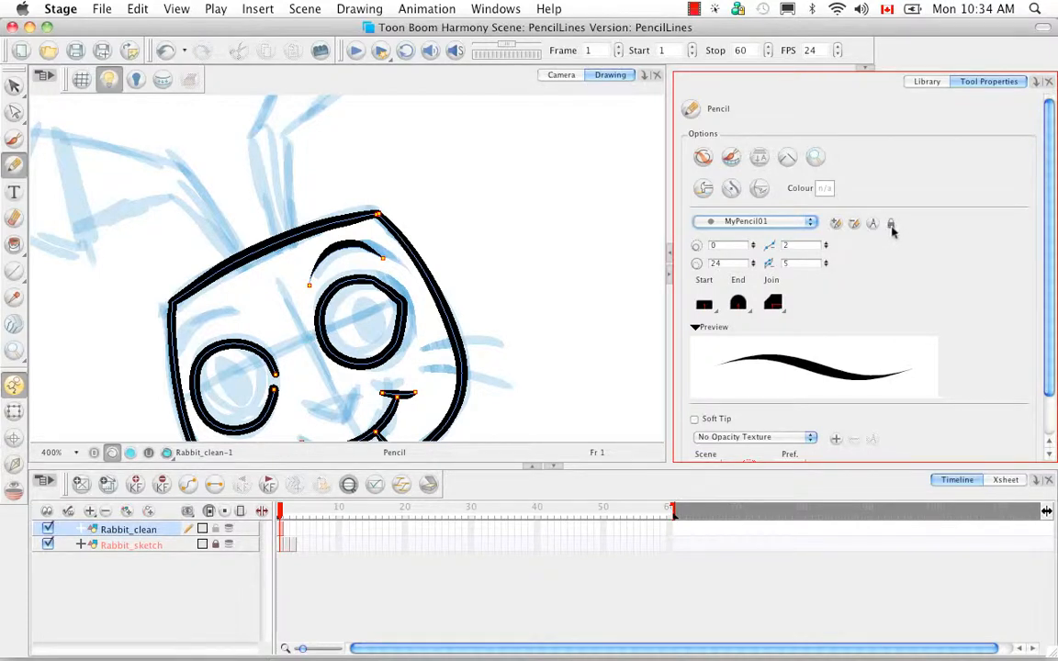
Lock the MyPencil01 preset and test it by drawing a curved stroke beside the rabbit's head and trying to resize the pencil.
click(889, 224)
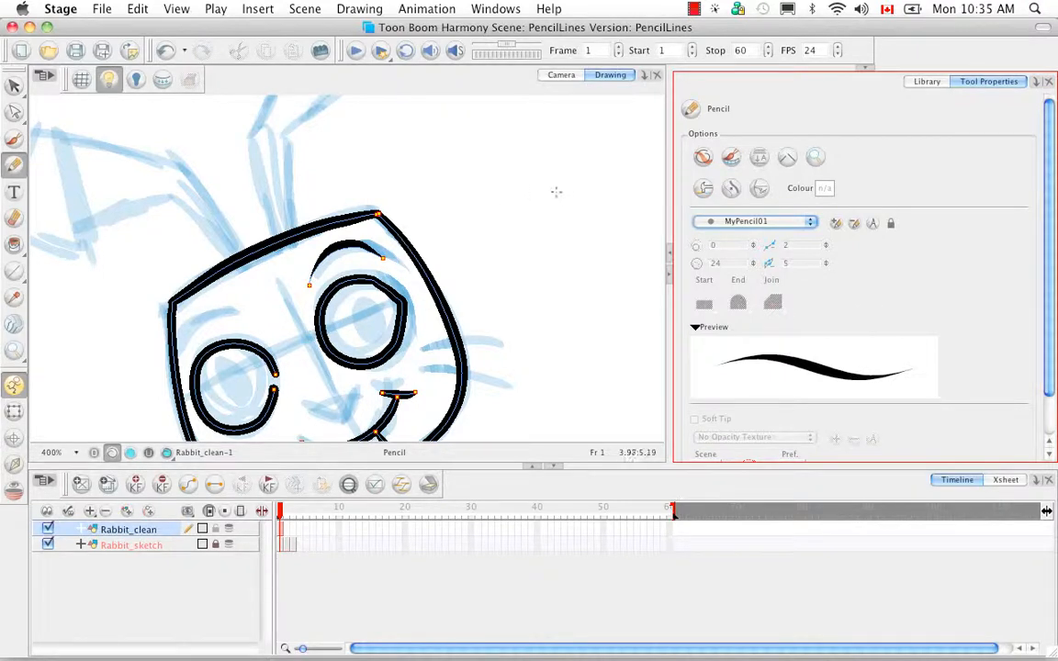
drag(562, 181, 547, 311)
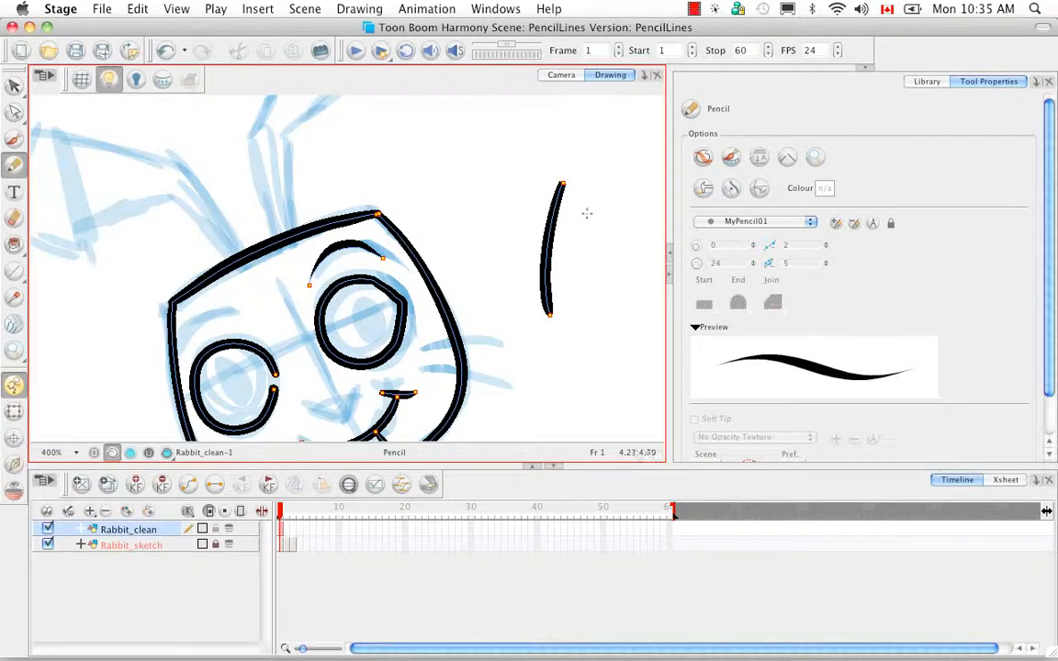
key(o)
key(shift+o)
Draw a thin Pencil 2 stroke beside the first test stroke, and a thicker one with the maximum size enlarged to about 21.66.
click(810, 221)
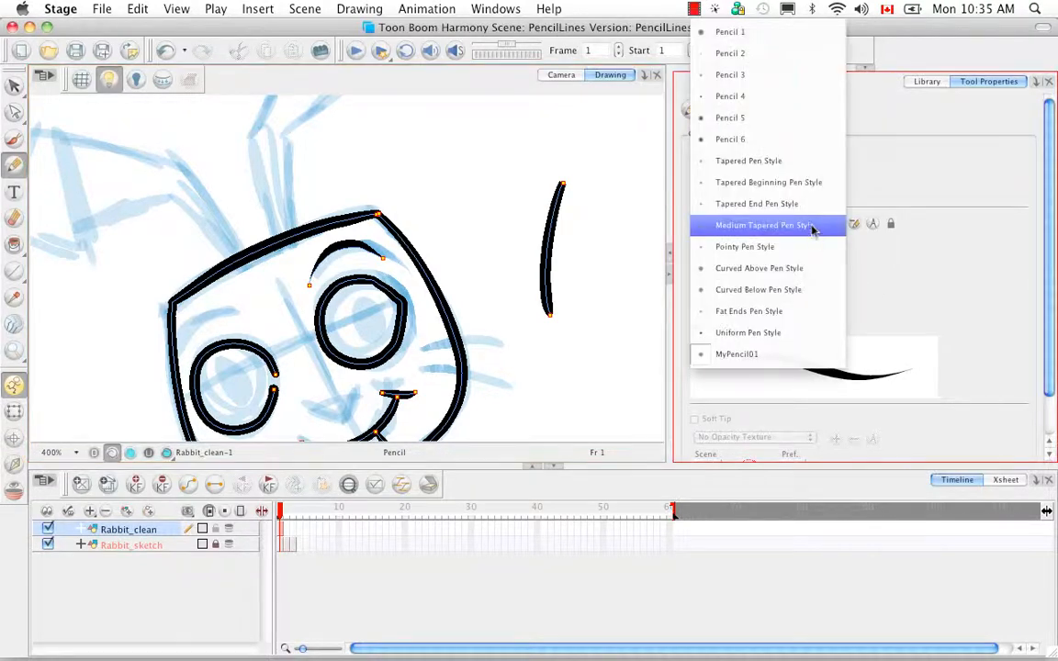
click(798, 54)
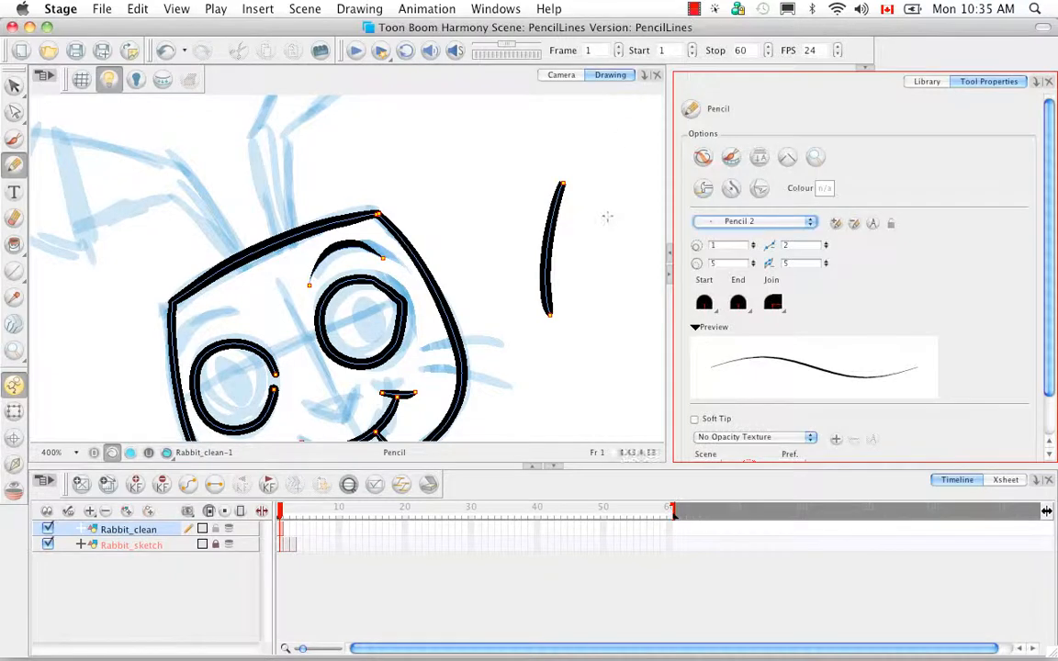
drag(604, 187, 584, 318)
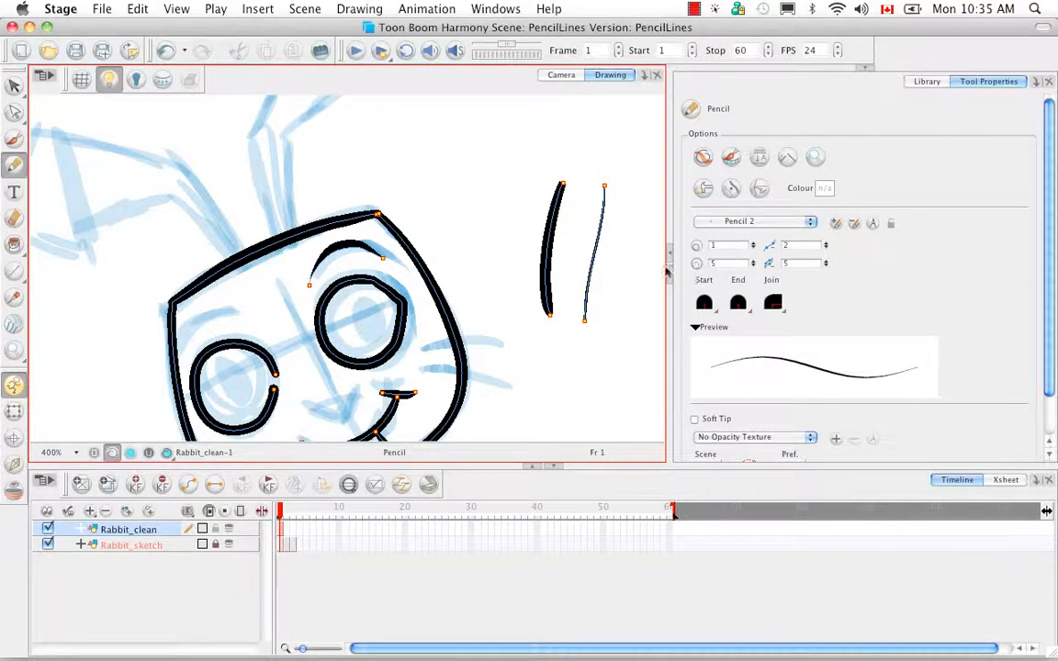
key(o)
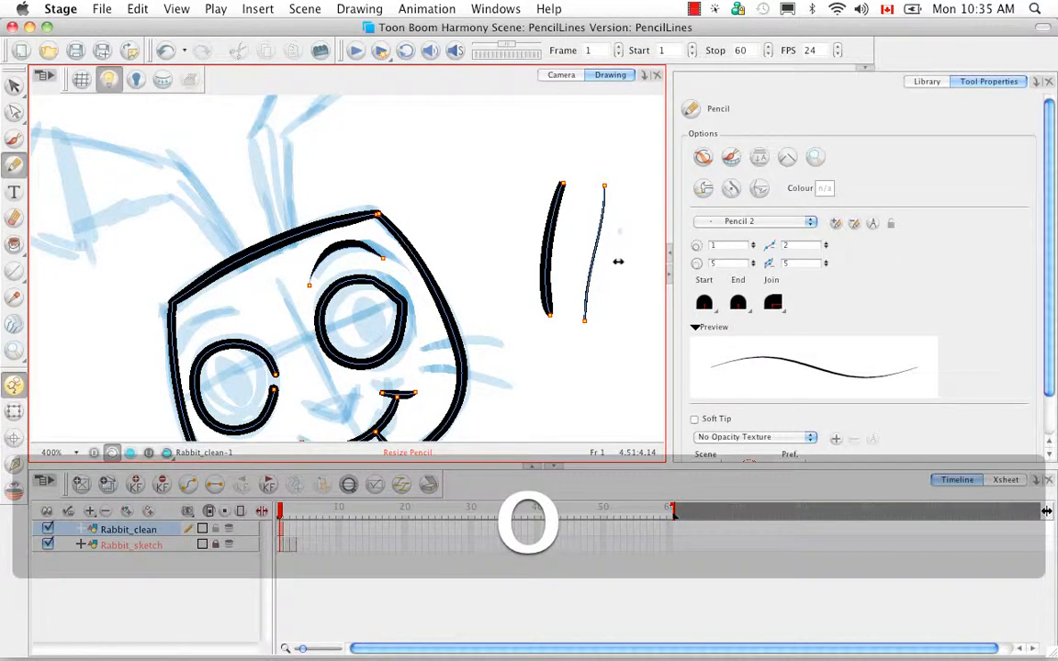
drag(626, 253, 587, 382)
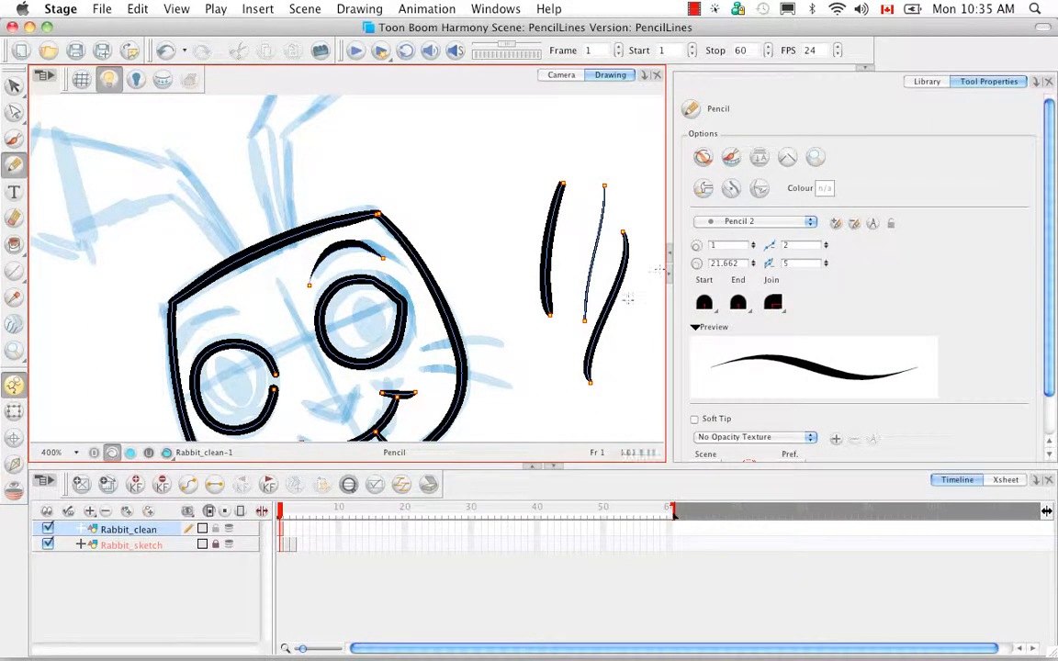
Switch to the locked MyPencil01 preset to compare its settings with the resized Pencil 2, and return to Pencil 2.
click(753, 222)
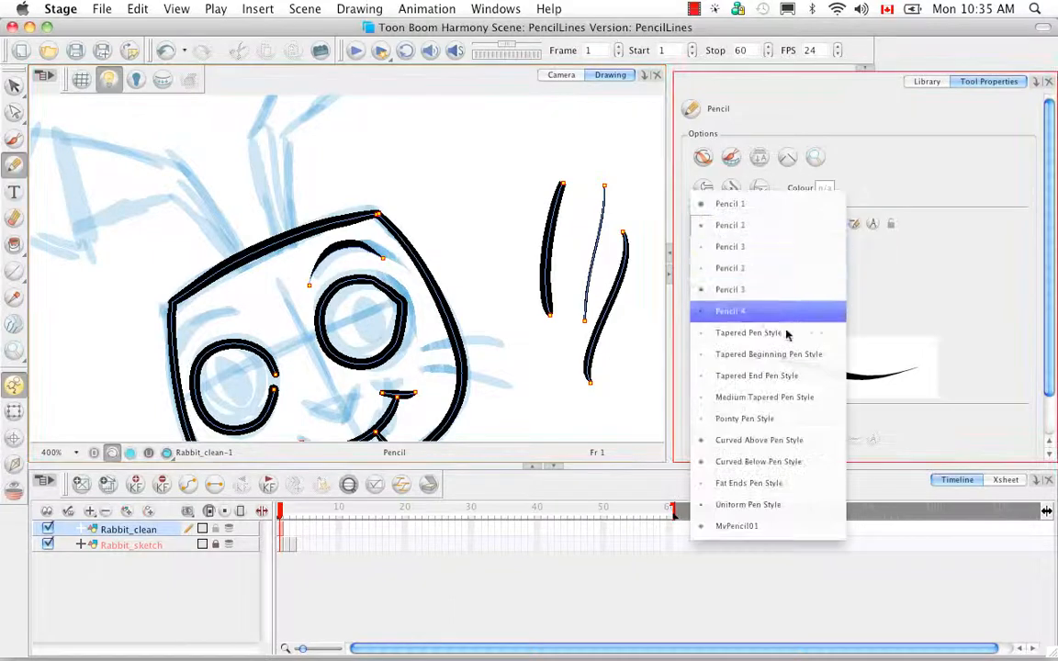
click(744, 524)
click(805, 223)
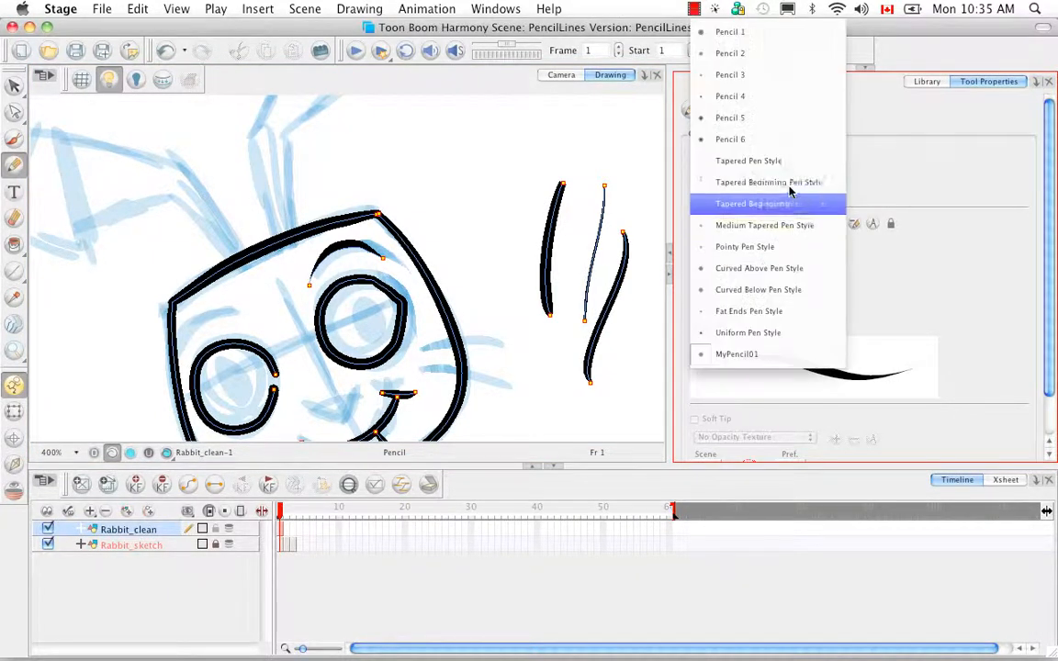
click(782, 52)
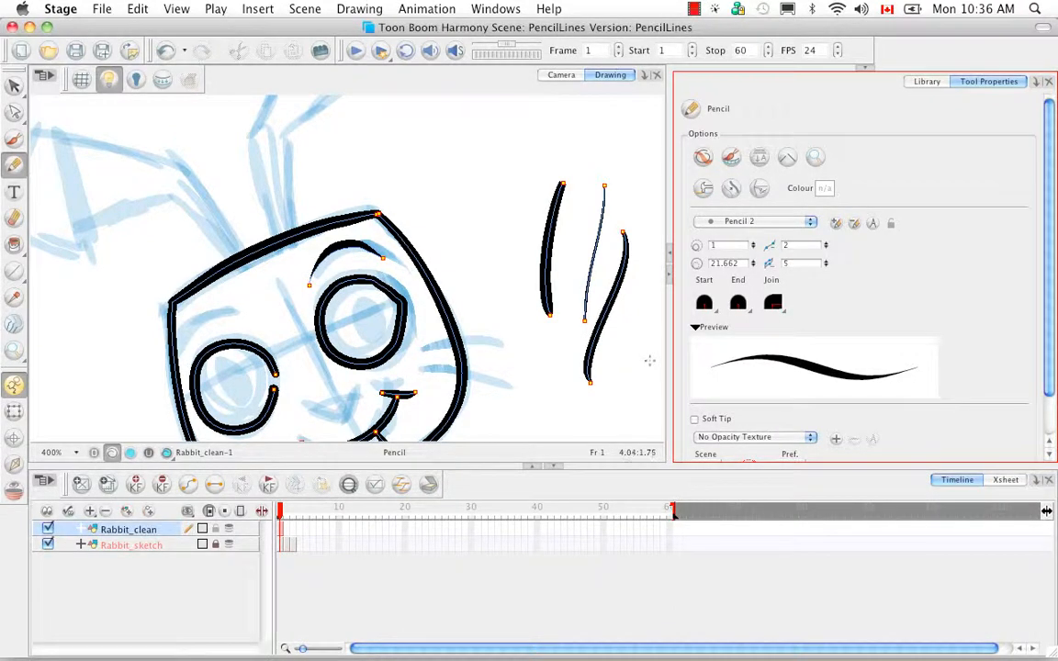
Hide the central vector lines and end points of the pencil strokes, and reselect the MyPencil01 preset.
key(d)
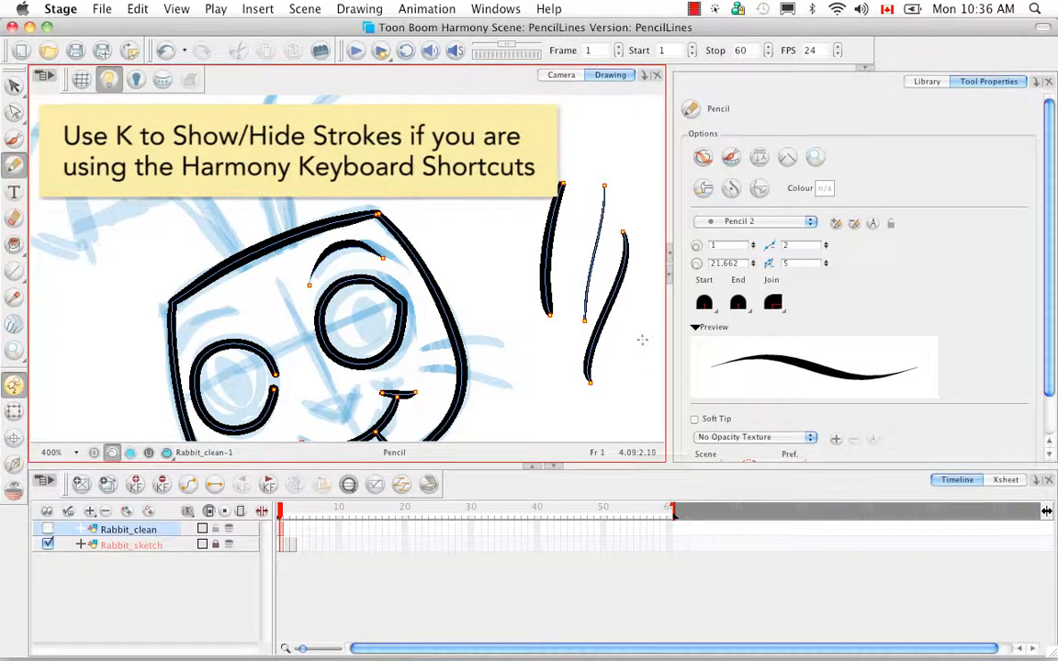
key(d)
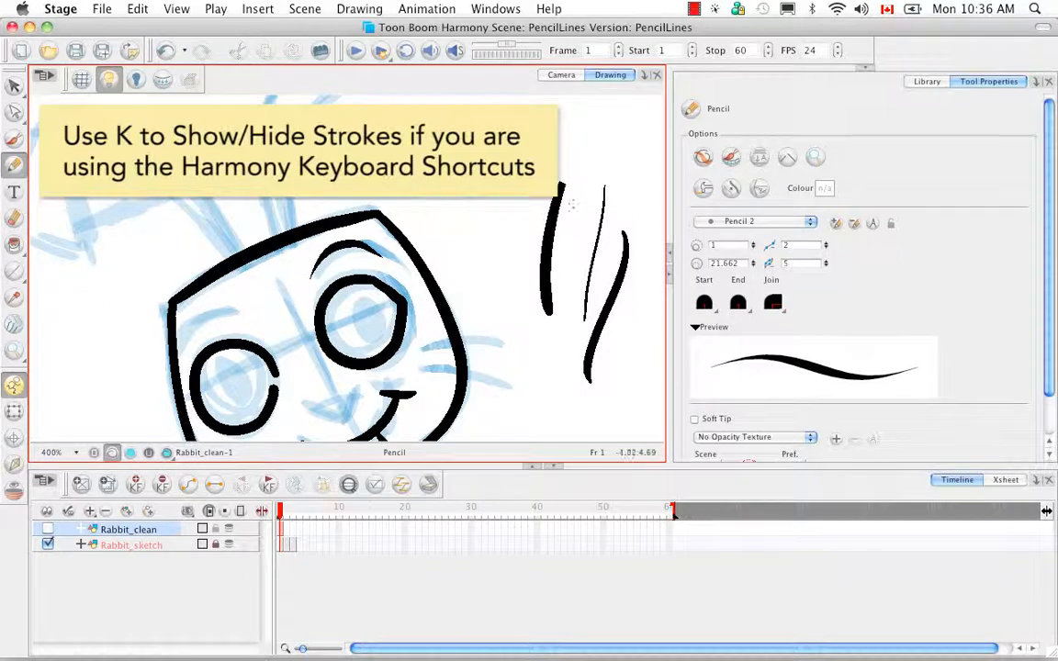
click(809, 222)
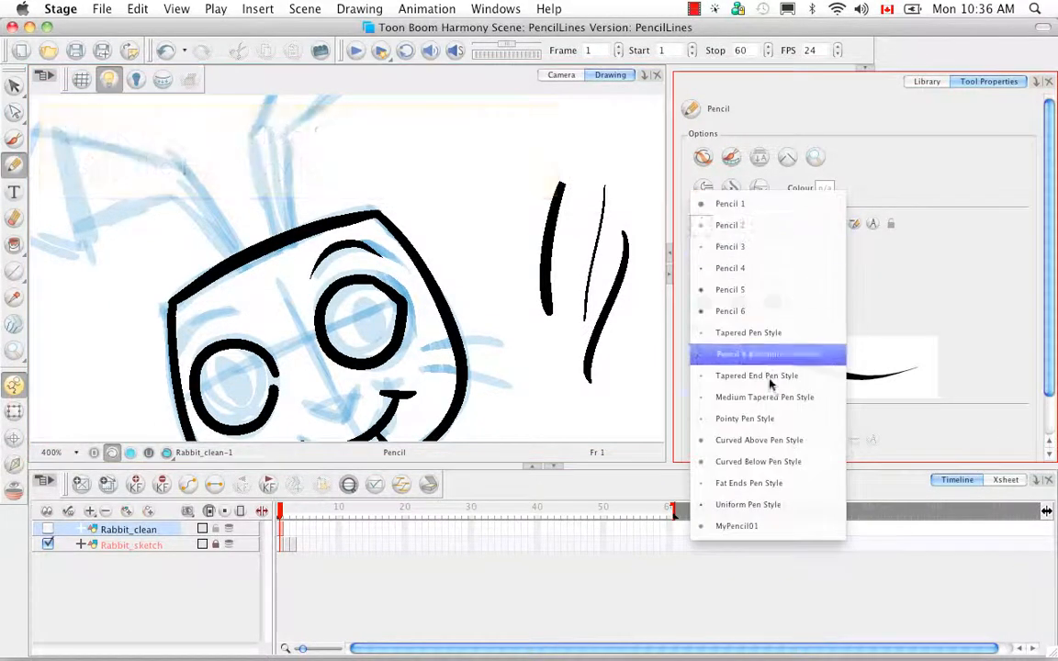
click(751, 525)
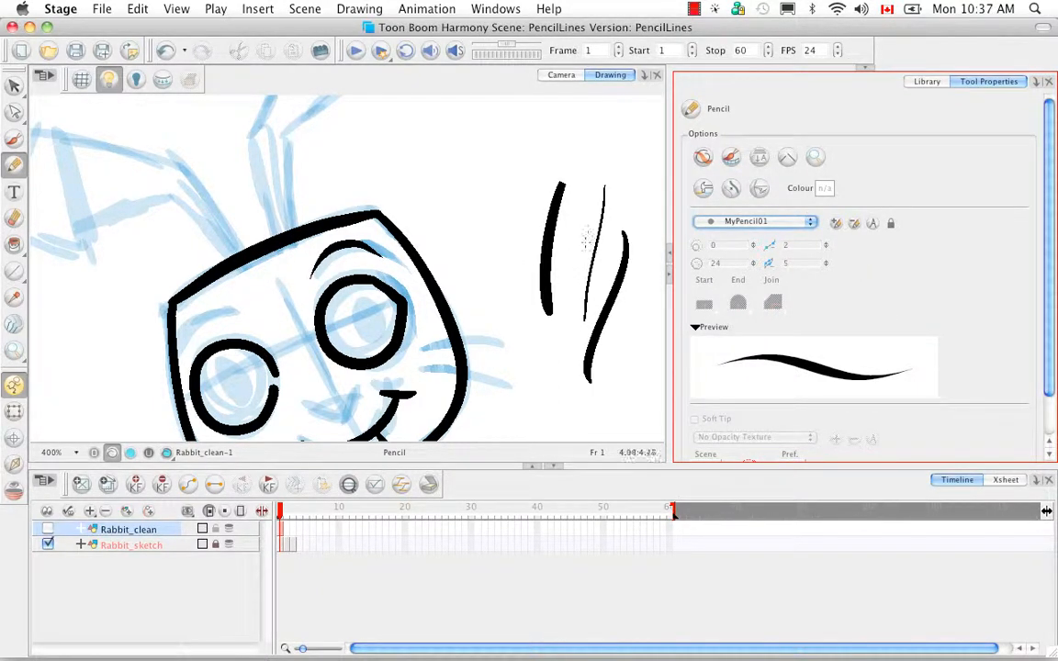
Select the three test strokes beside the rabbit's head and delete them.
key(alt+v)
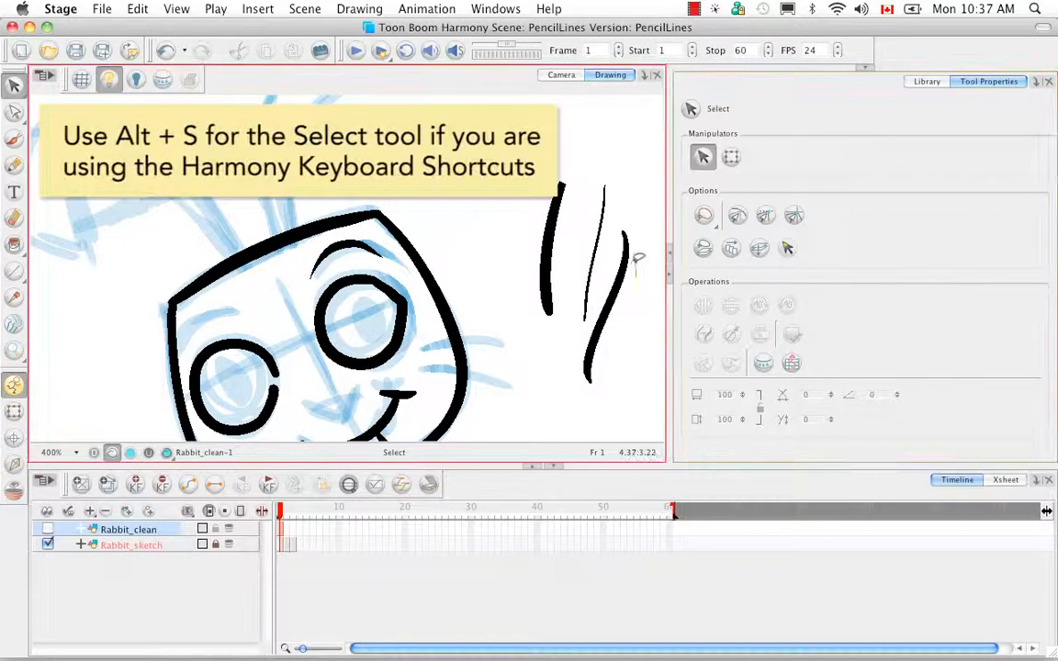
click(622, 253)
key(BackSpace)
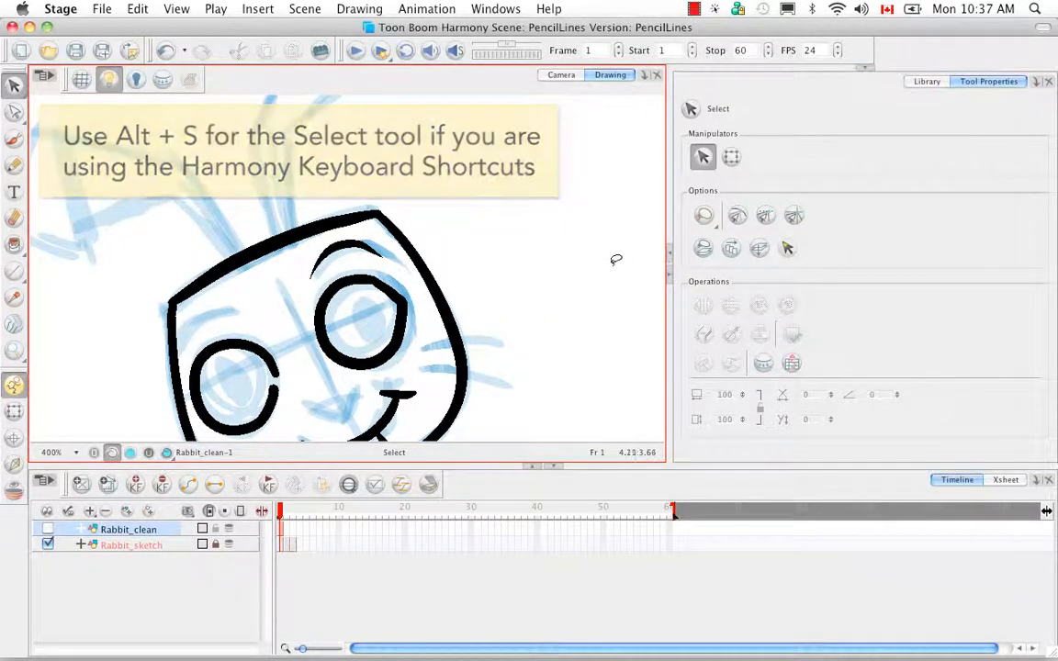
Return to the Pencil tool, delete the MyPencil01 preset and check the list of remaining presets.
key(alt+y)
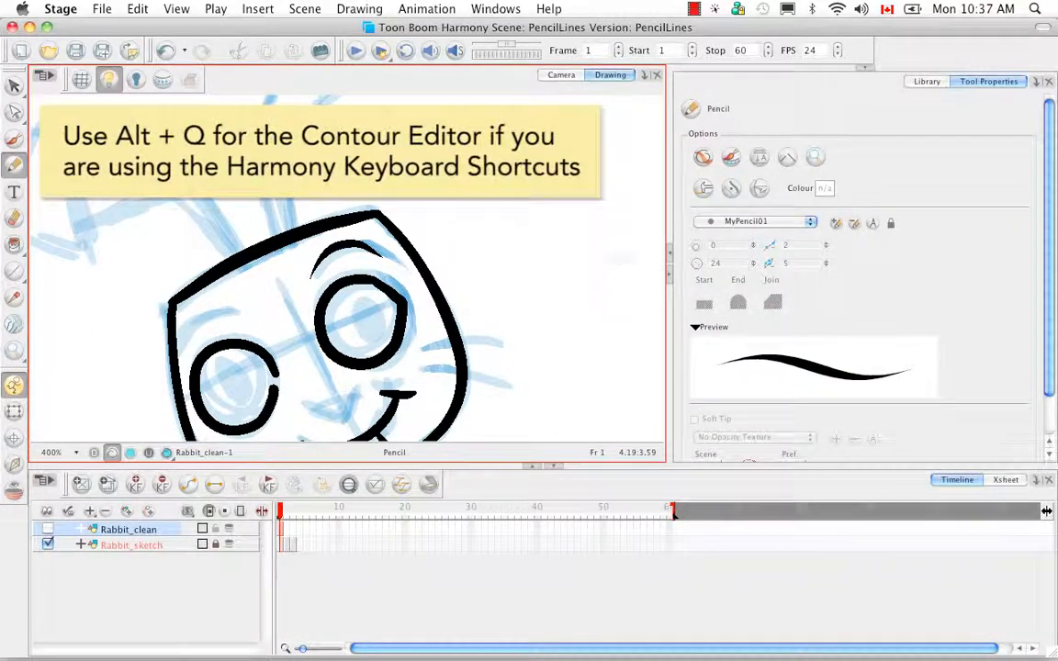
click(854, 225)
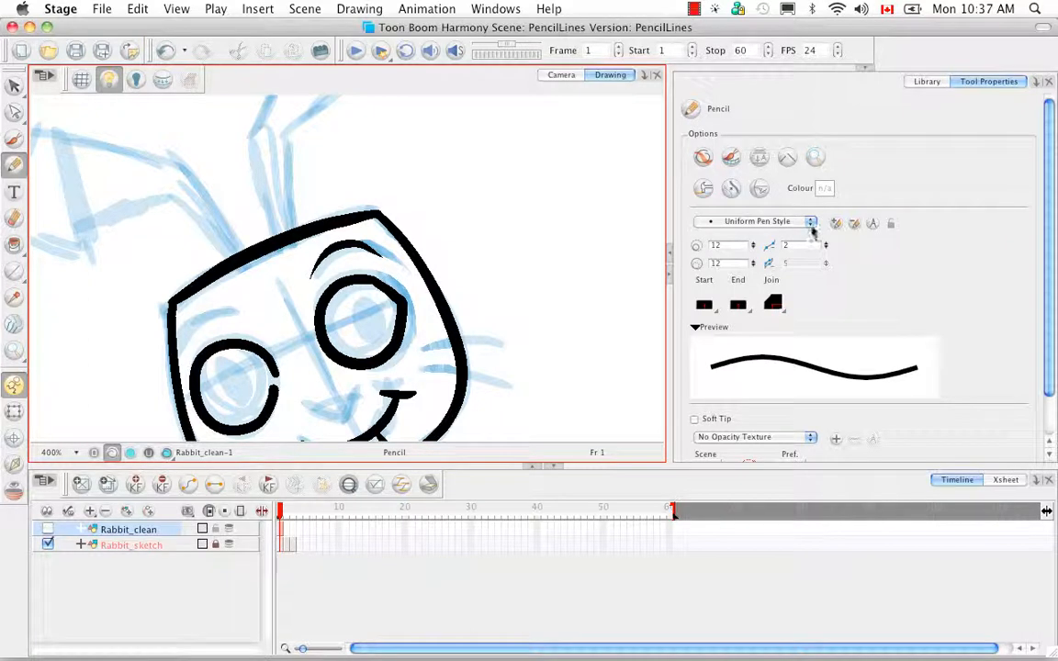
click(811, 224)
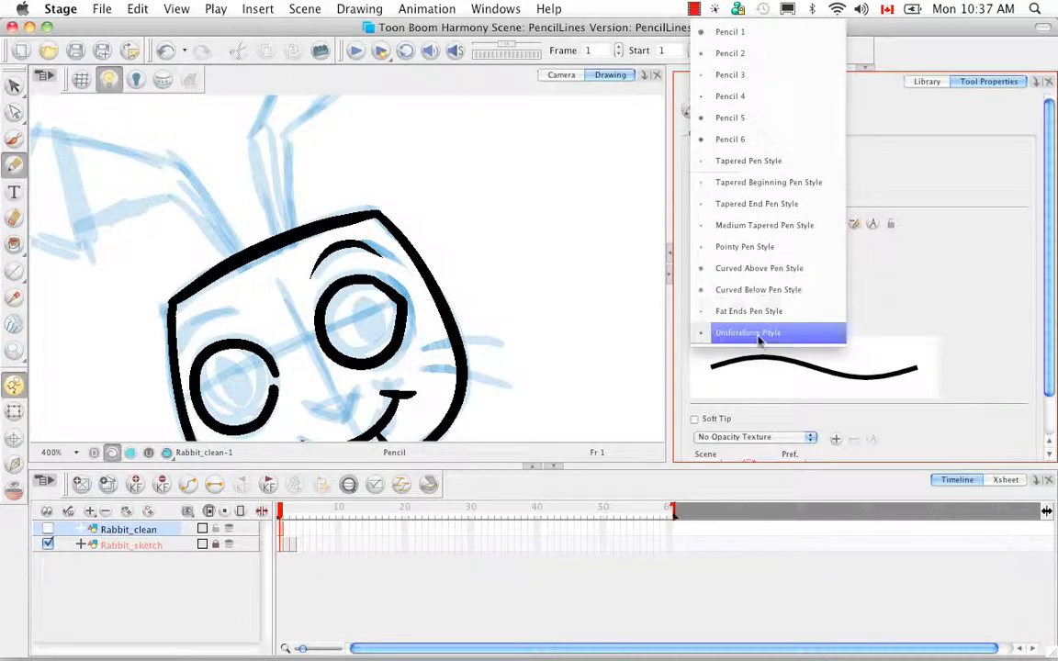
click(879, 285)
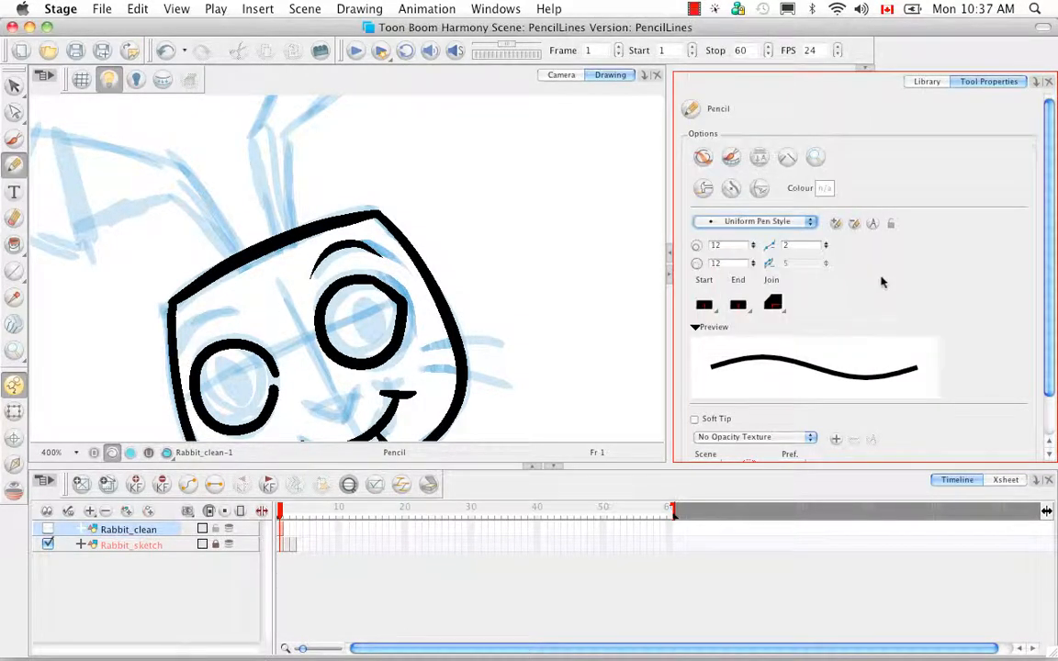